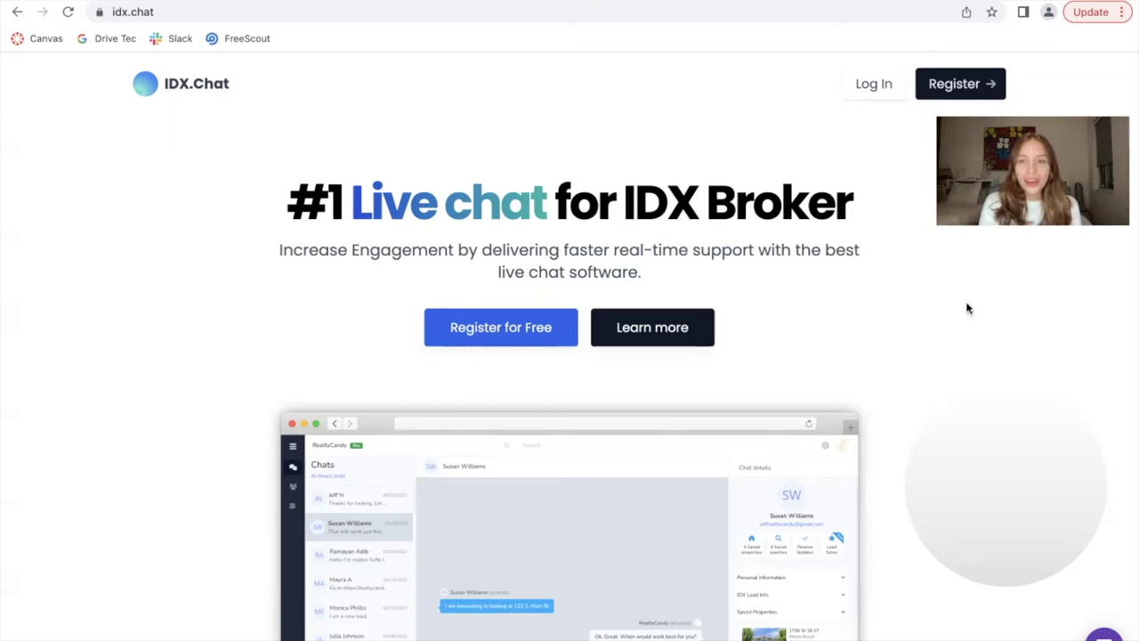
# Browse the IDX.Chat home page and open the Register sign-up page
pyautogui.scroll(-3, 919, 318)
pyautogui.scroll(3, 920, 318)
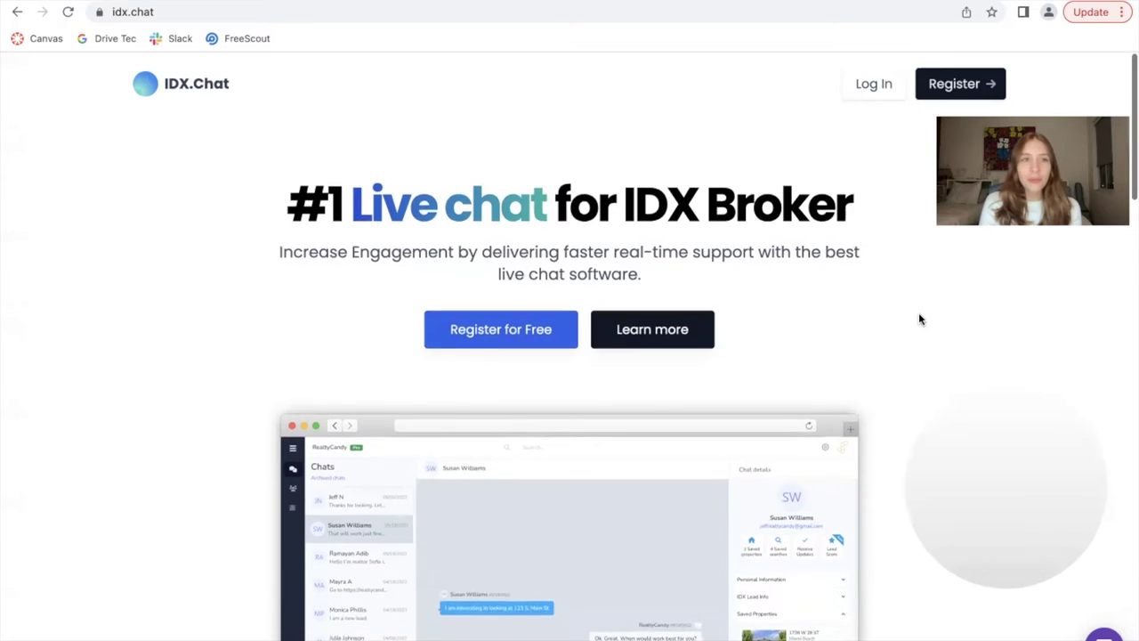
pyautogui.scroll(-10, 920, 318)
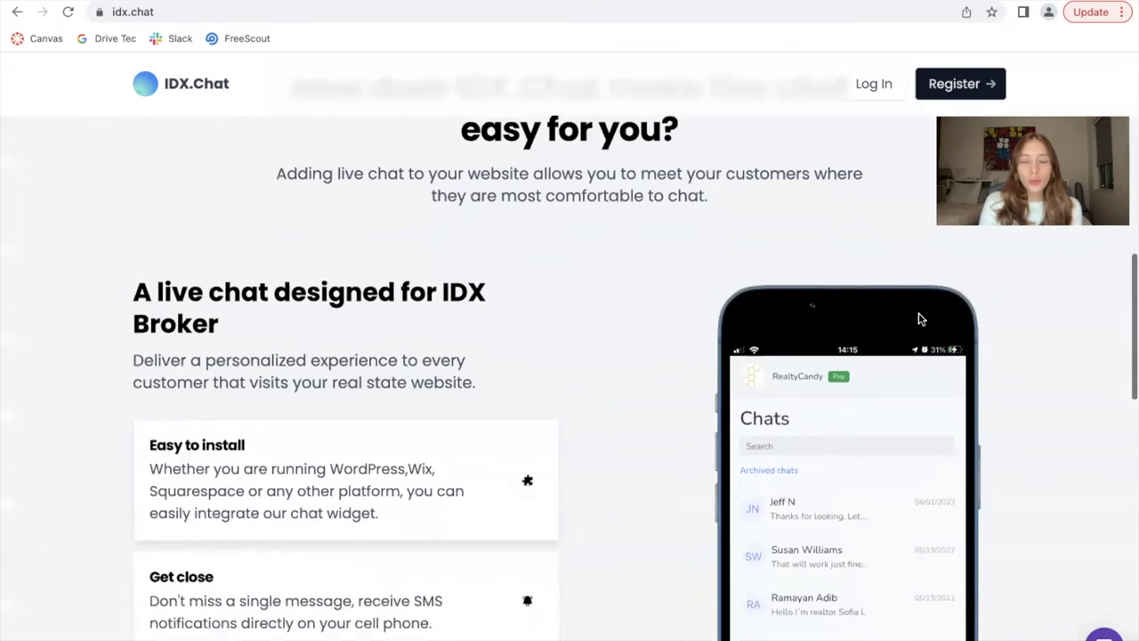
pyautogui.scroll(-3, 920, 319)
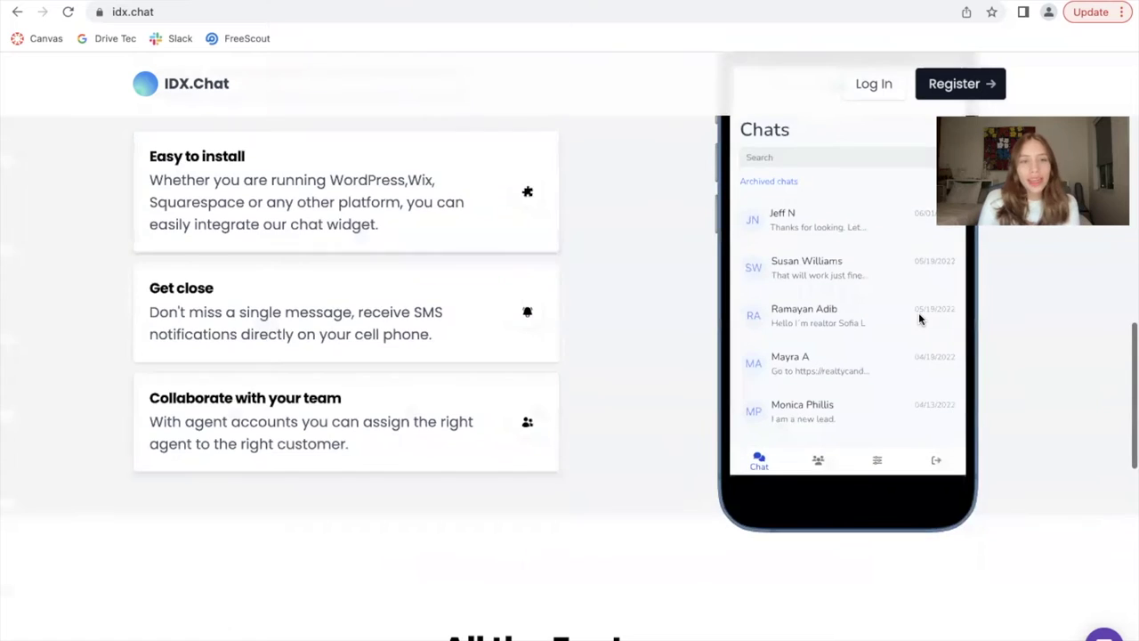
pyautogui.scroll(1, 921, 319)
pyautogui.scroll(-6, 888, 346)
pyautogui.scroll(-5, 861, 384)
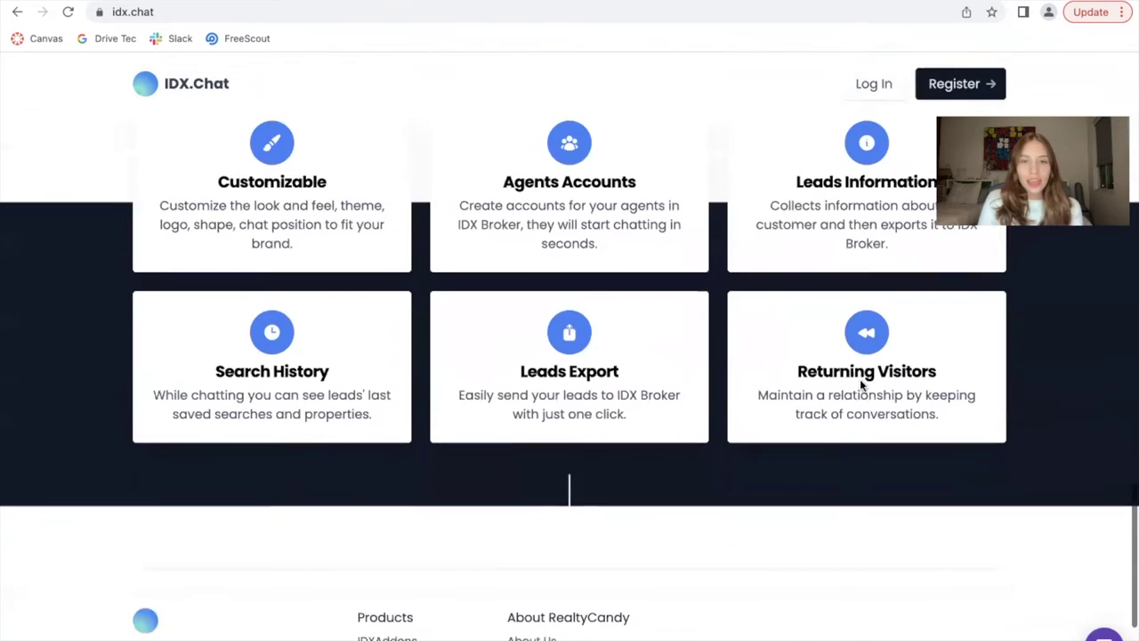
pyautogui.scroll(2, 860, 382)
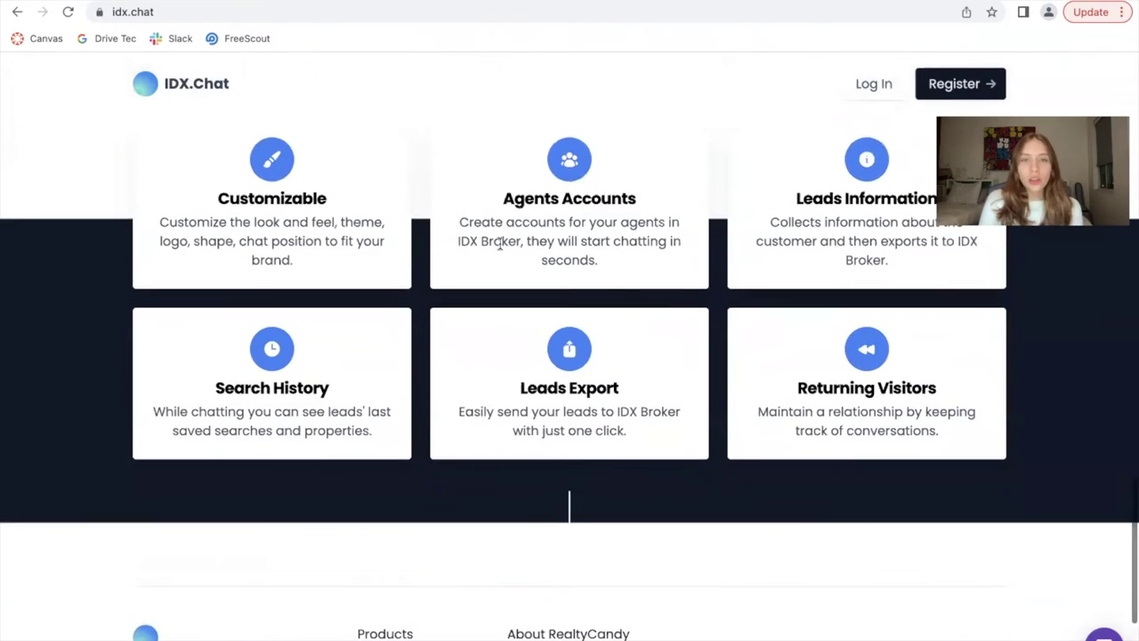
pyautogui.scroll(9, 499, 248)
pyautogui.scroll(8, 499, 248)
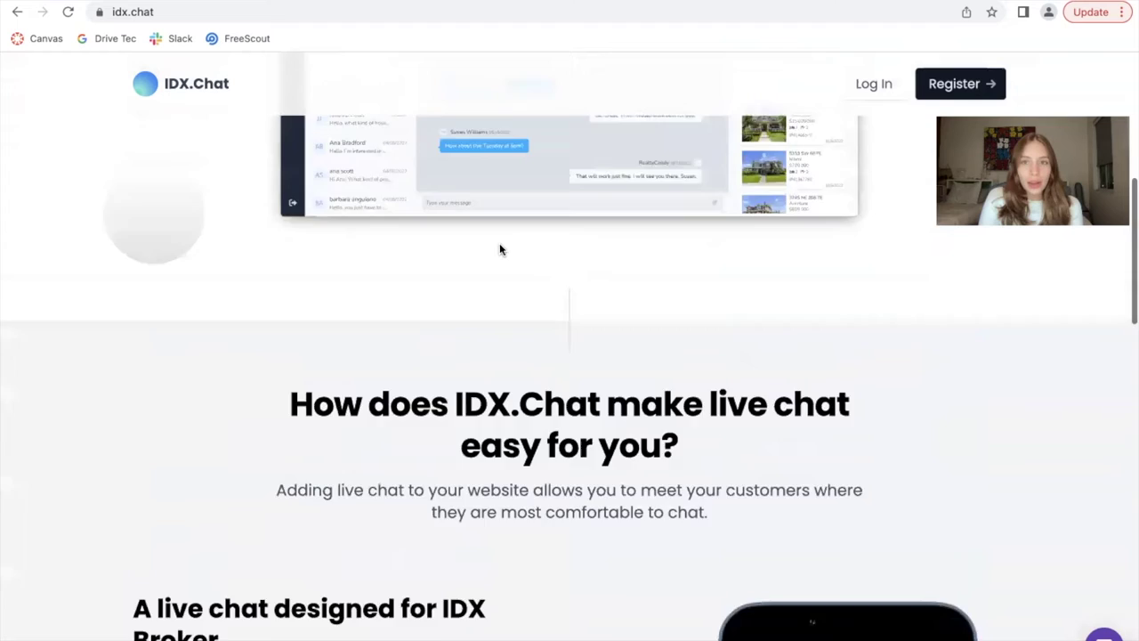
pyautogui.click(965, 83)
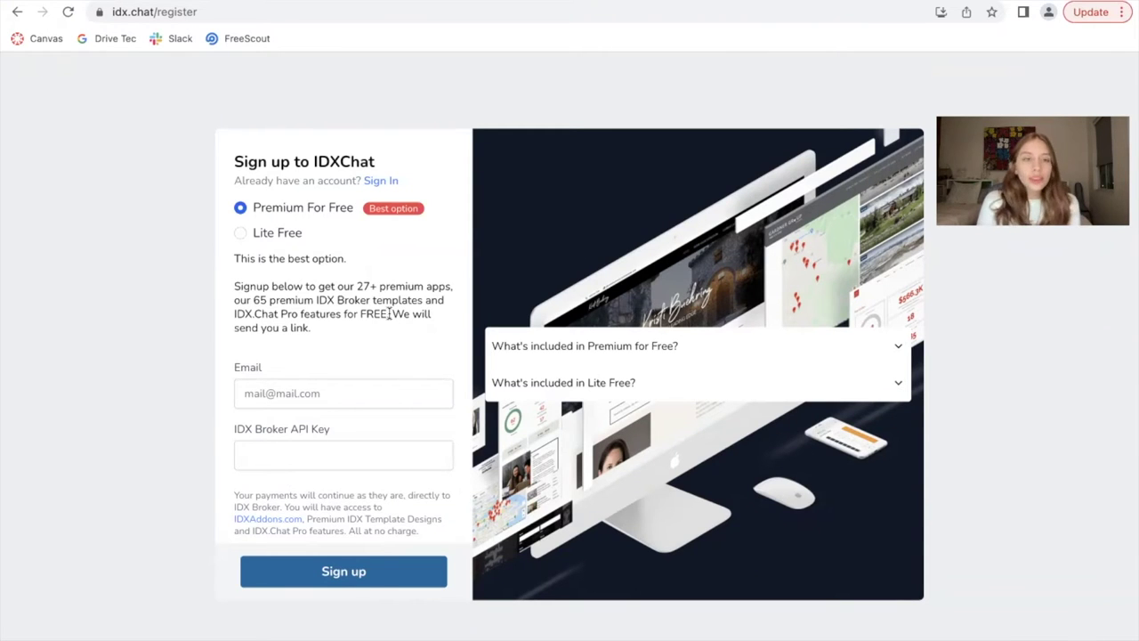
# Compare the Premium For Free and Lite Free plans, leaving Lite Free selected
pyautogui.click(270, 232)
pyautogui.click(274, 207)
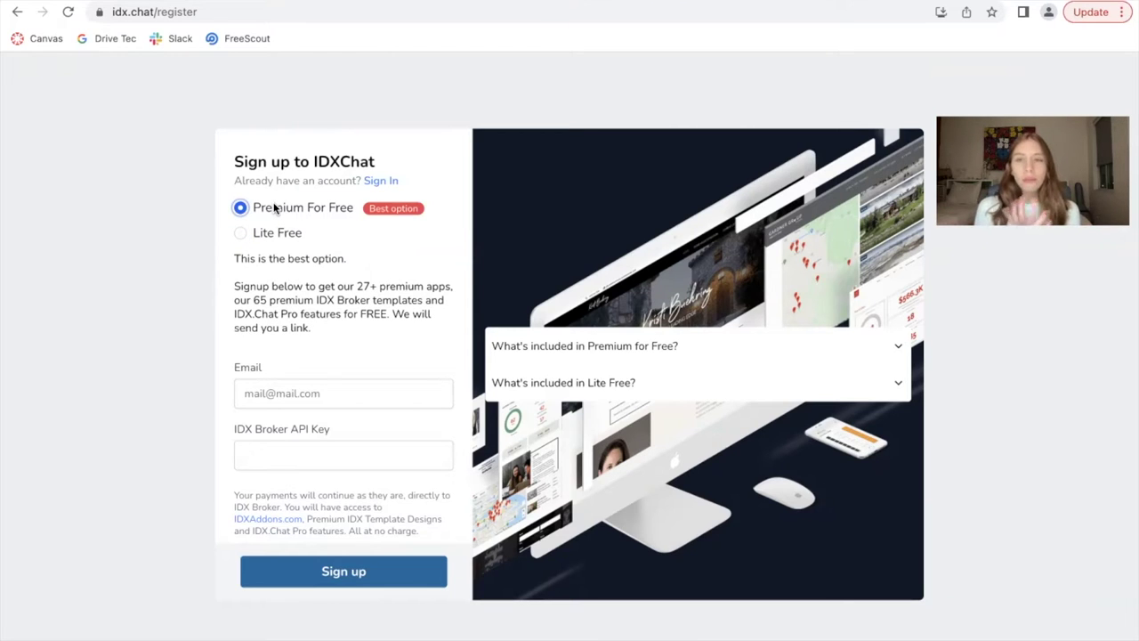
pyautogui.click(275, 233)
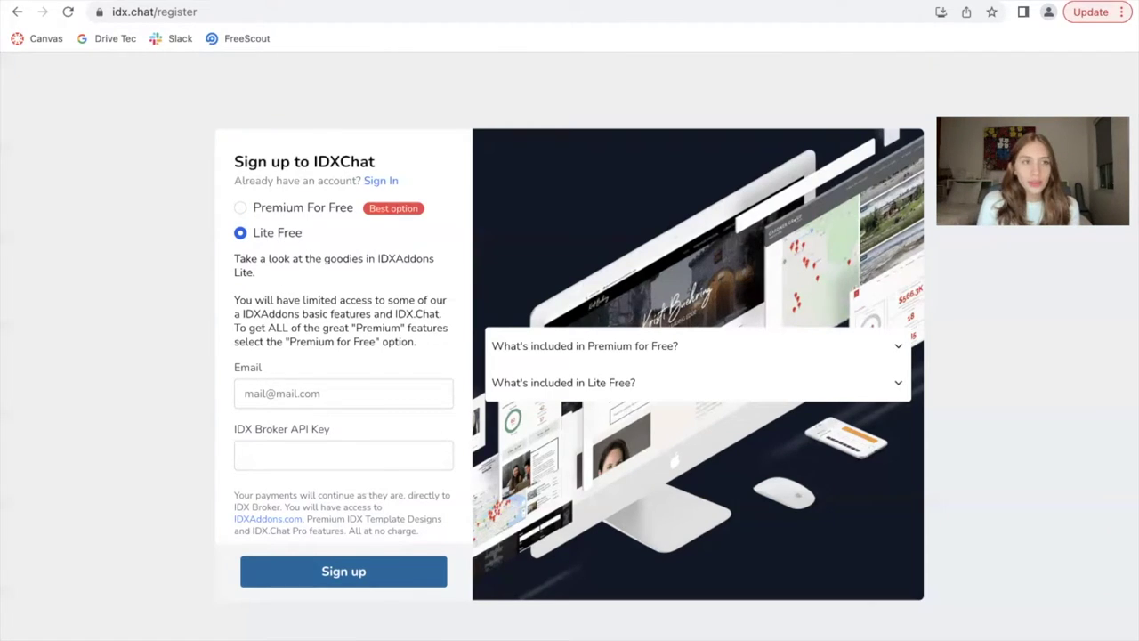
# Log in to IDX.Chat with the saved API key and return to the Chats dashboard
pyautogui.click(17, 13)
pyautogui.click(870, 89)
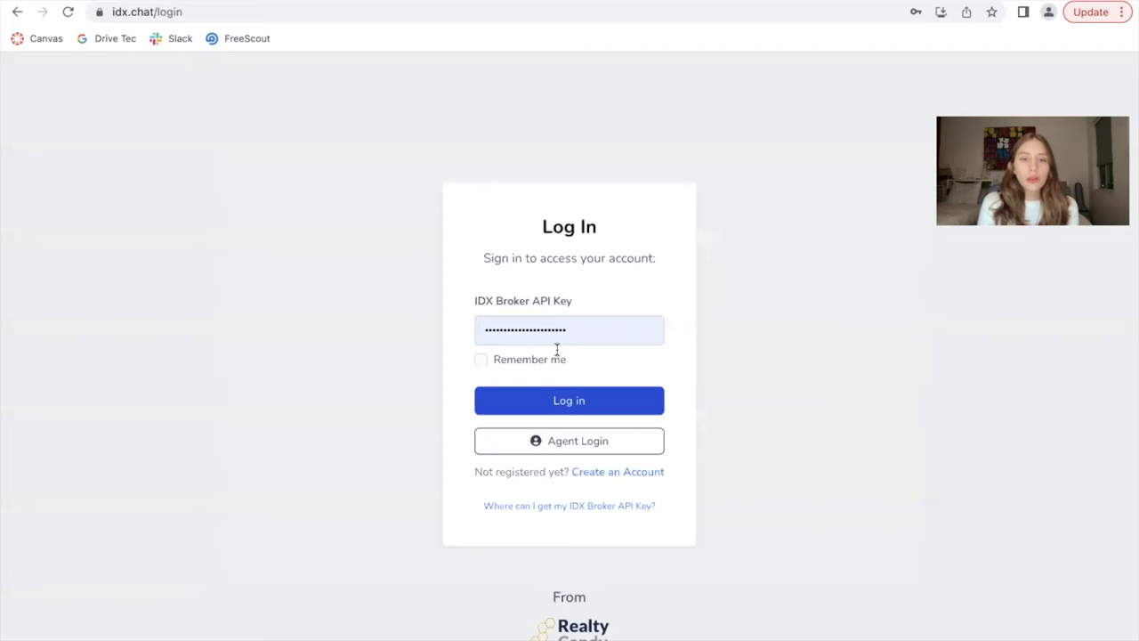
pyautogui.click(593, 330)
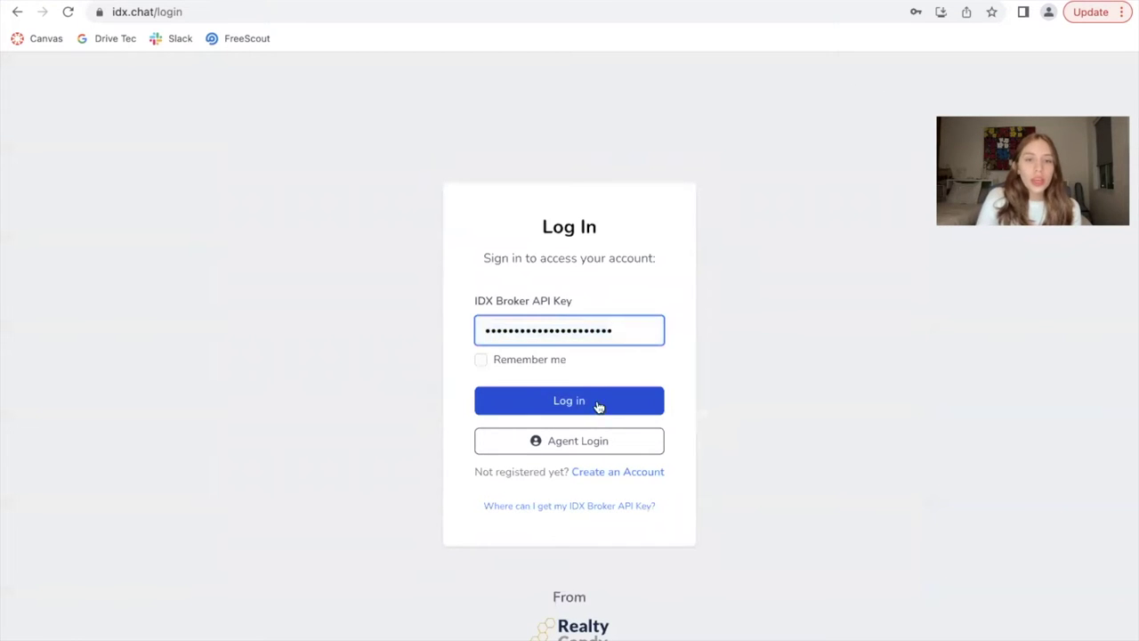
pyautogui.click(599, 406)
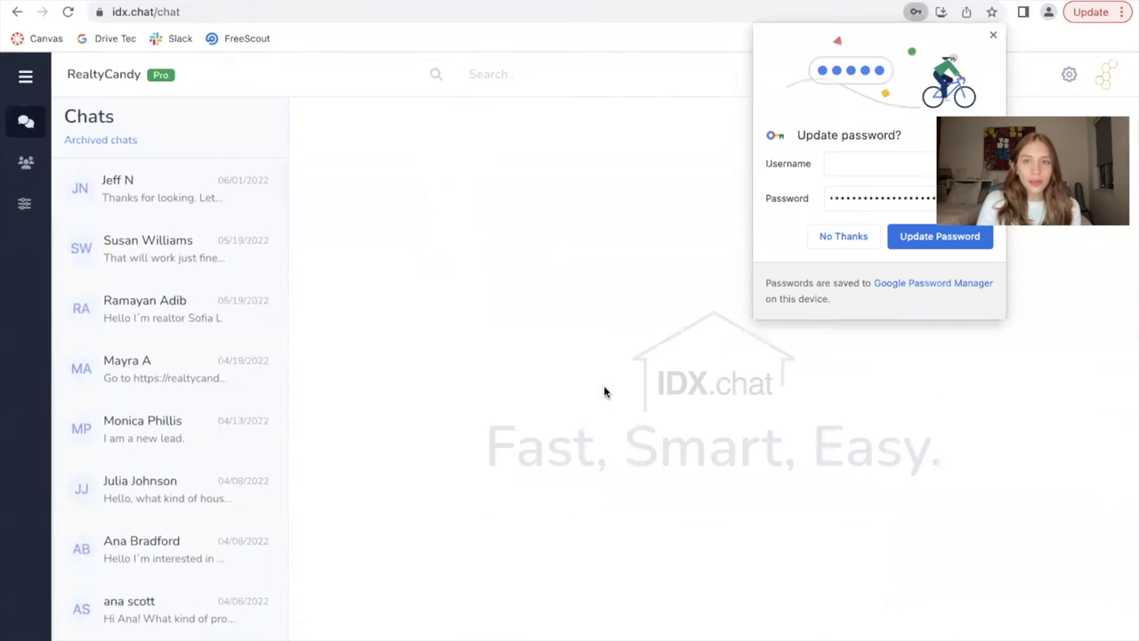
pyautogui.click(604, 391)
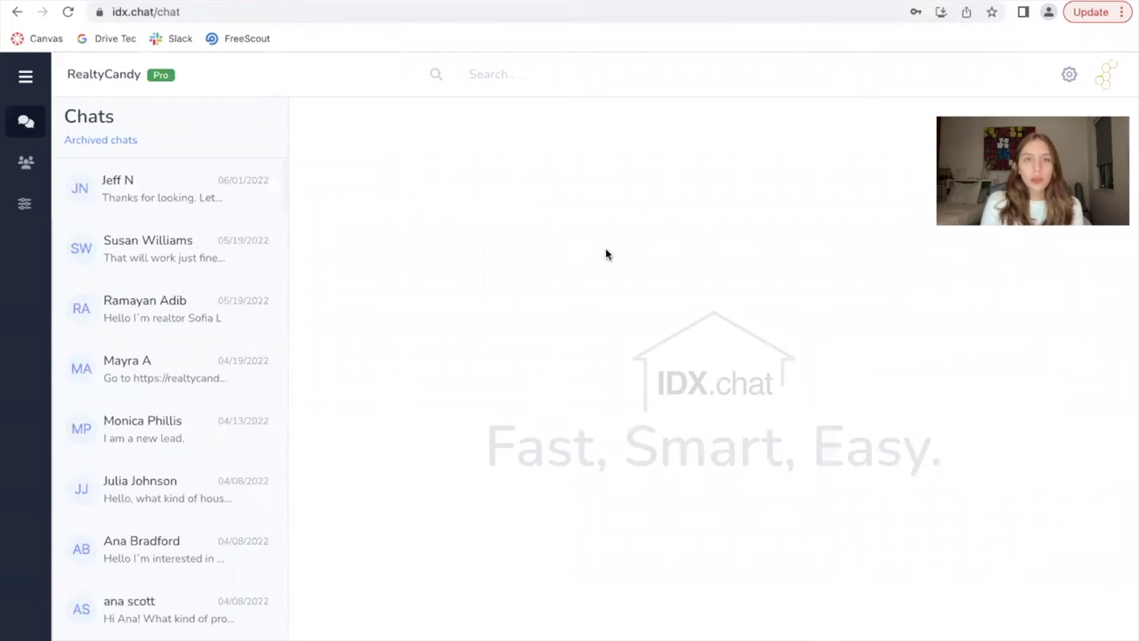
pyautogui.click(518, 4)
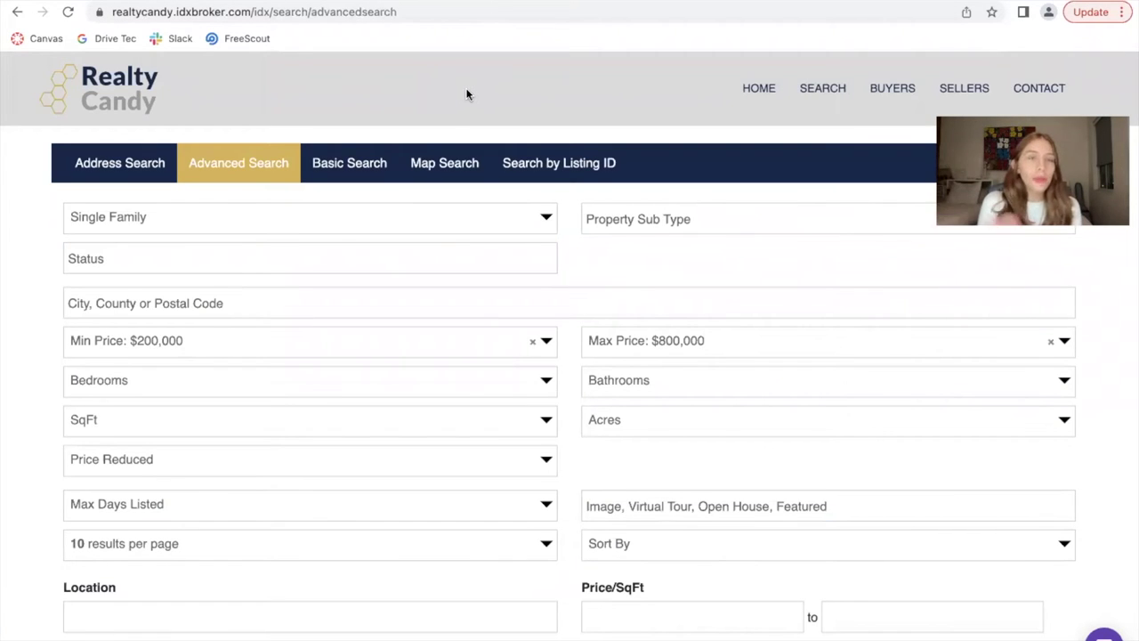
pyautogui.click(454, 3)
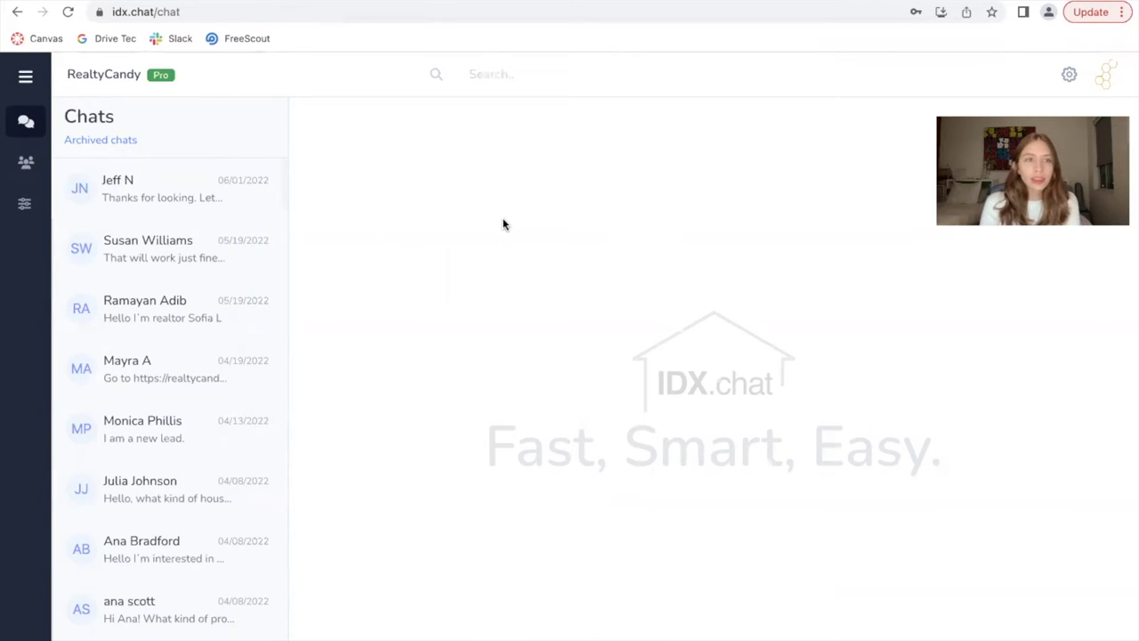
pyautogui.click(26, 162)
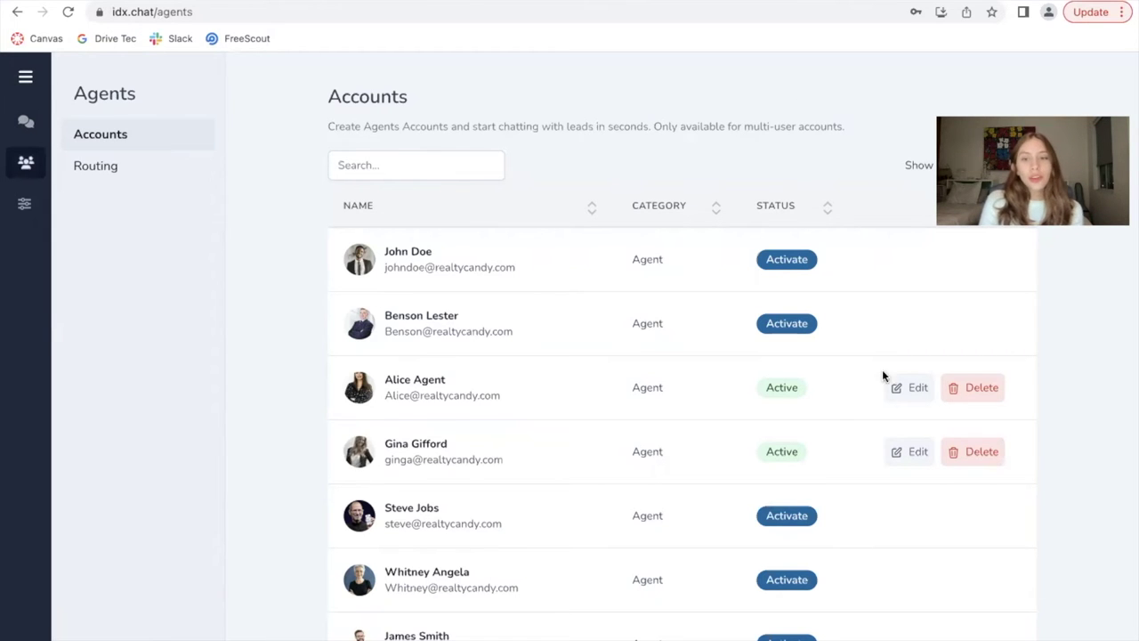
pyautogui.scroll(-2, 988, 452)
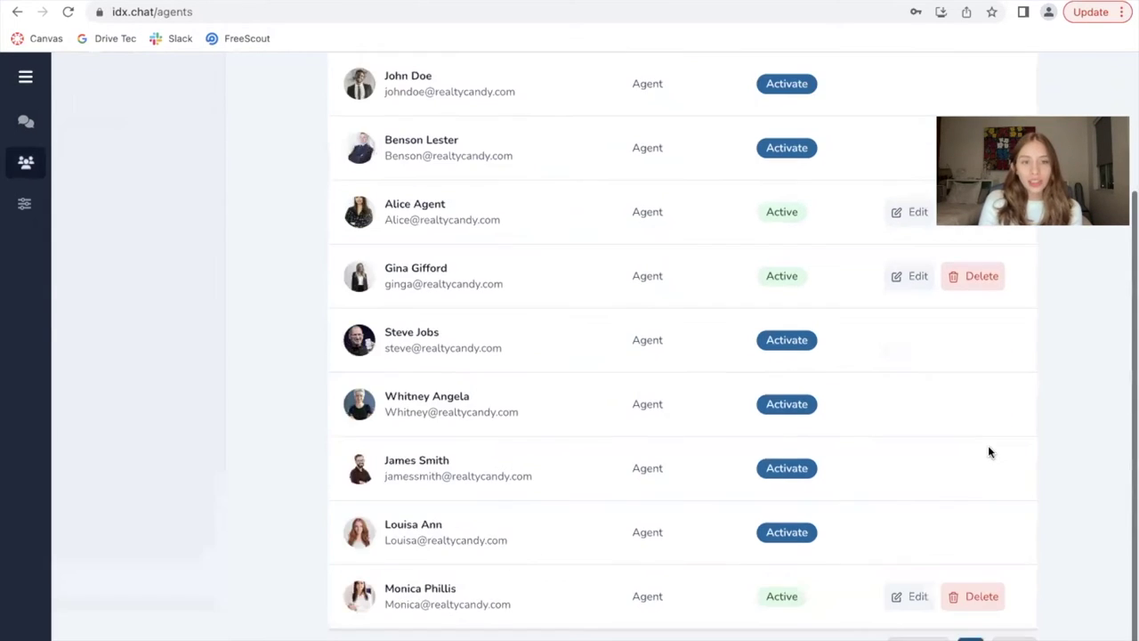
pyautogui.scroll(2, 988, 452)
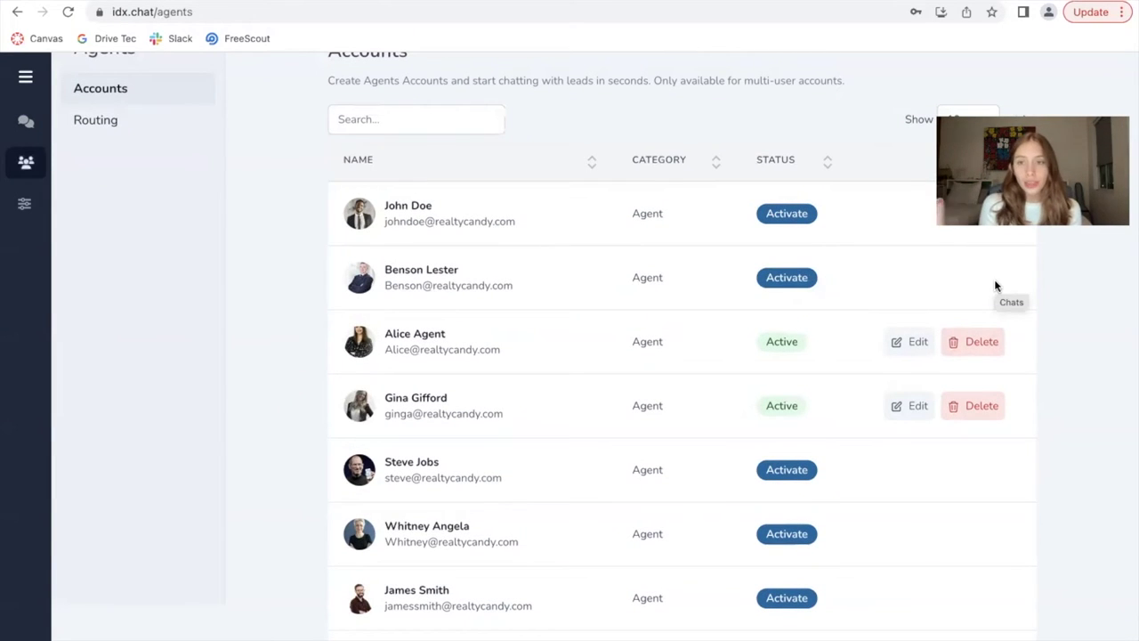
pyautogui.click(801, 282)
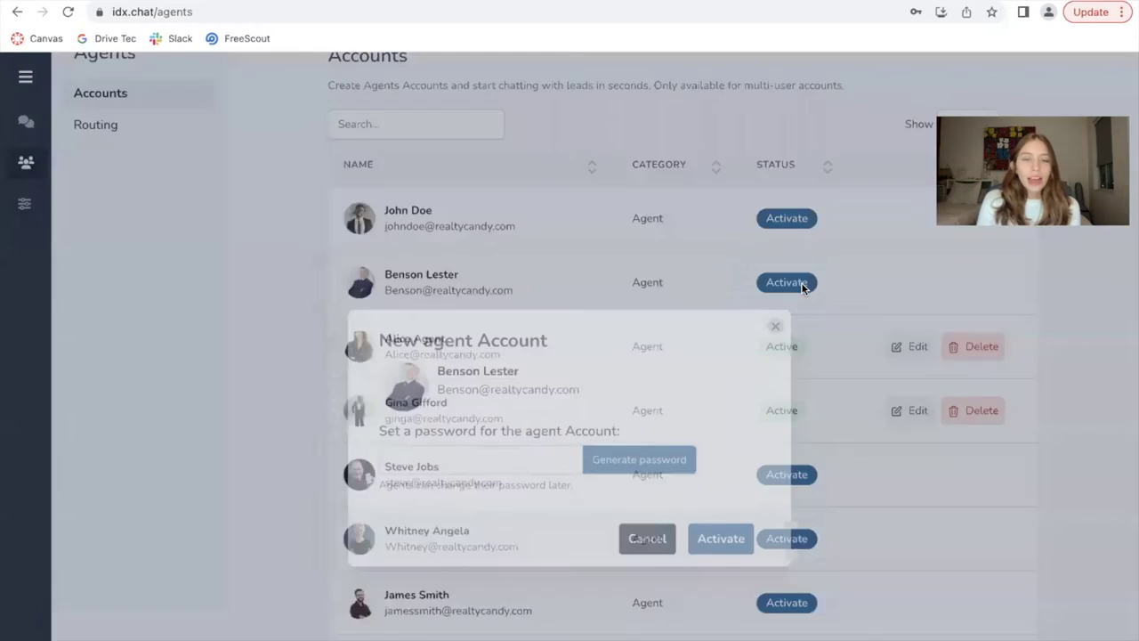
pyautogui.click(449, 381)
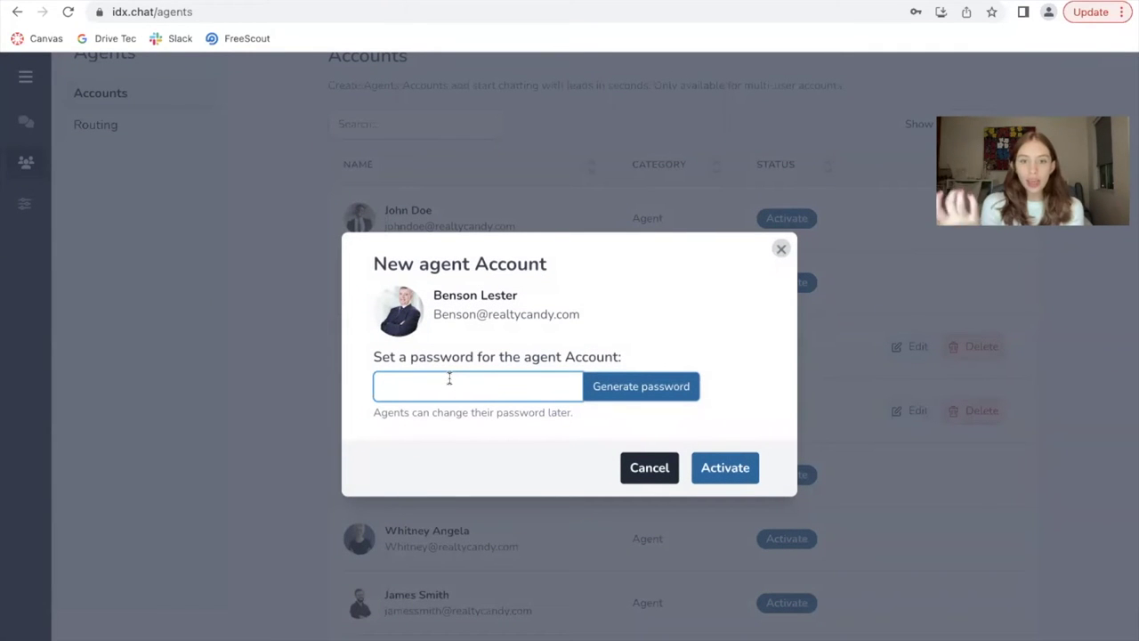
pyautogui.click(781, 248)
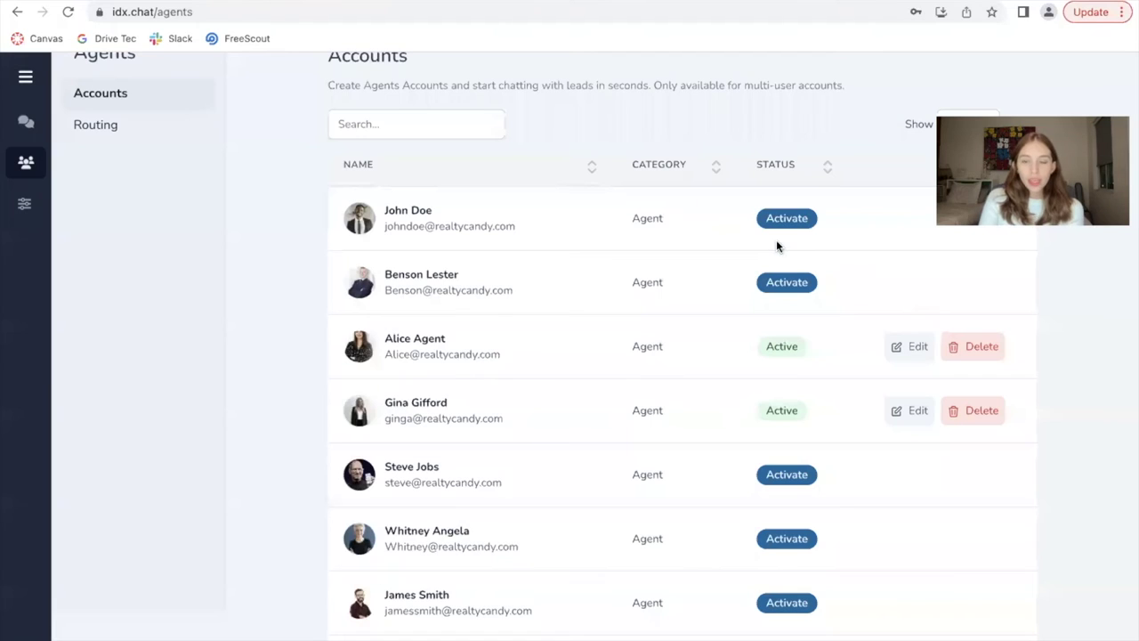
pyautogui.click(905, 346)
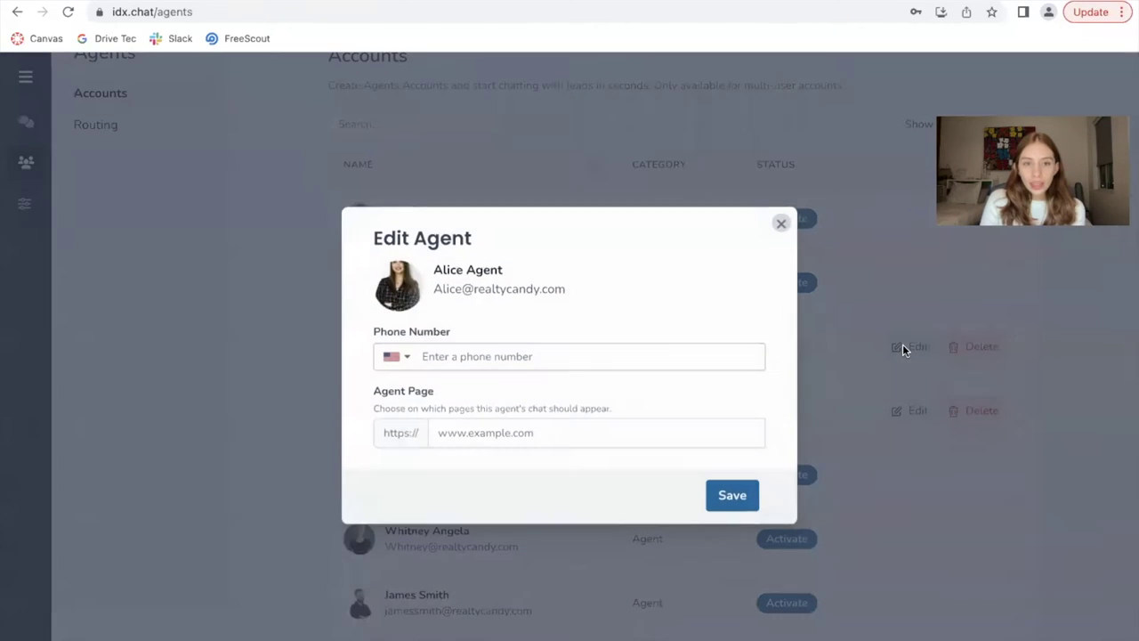
pyautogui.click(580, 354)
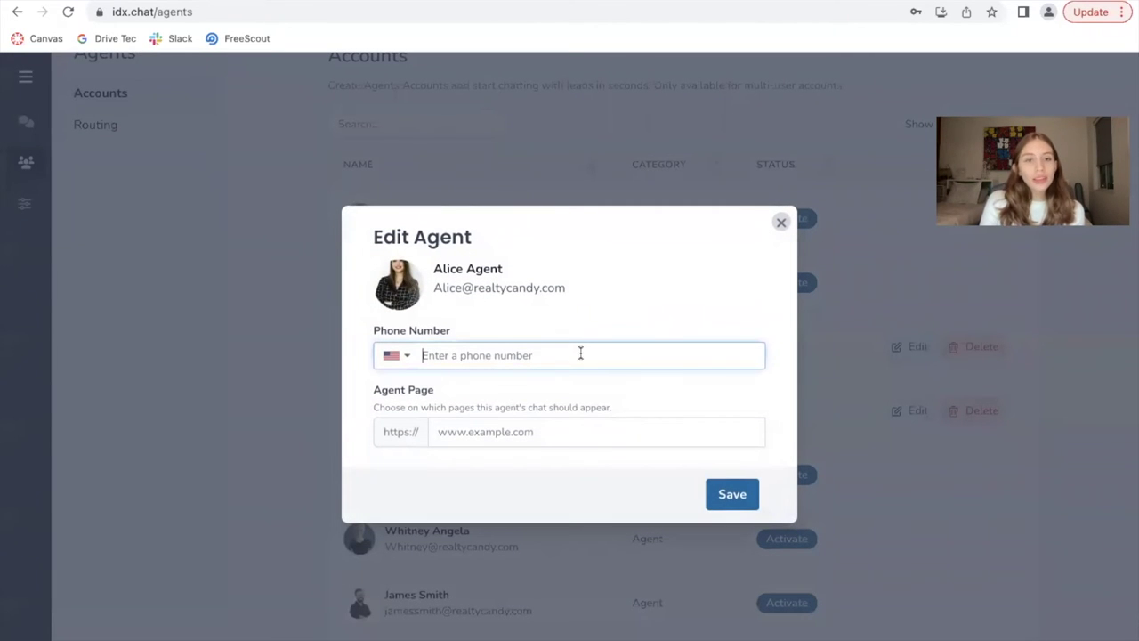
pyautogui.click(534, 433)
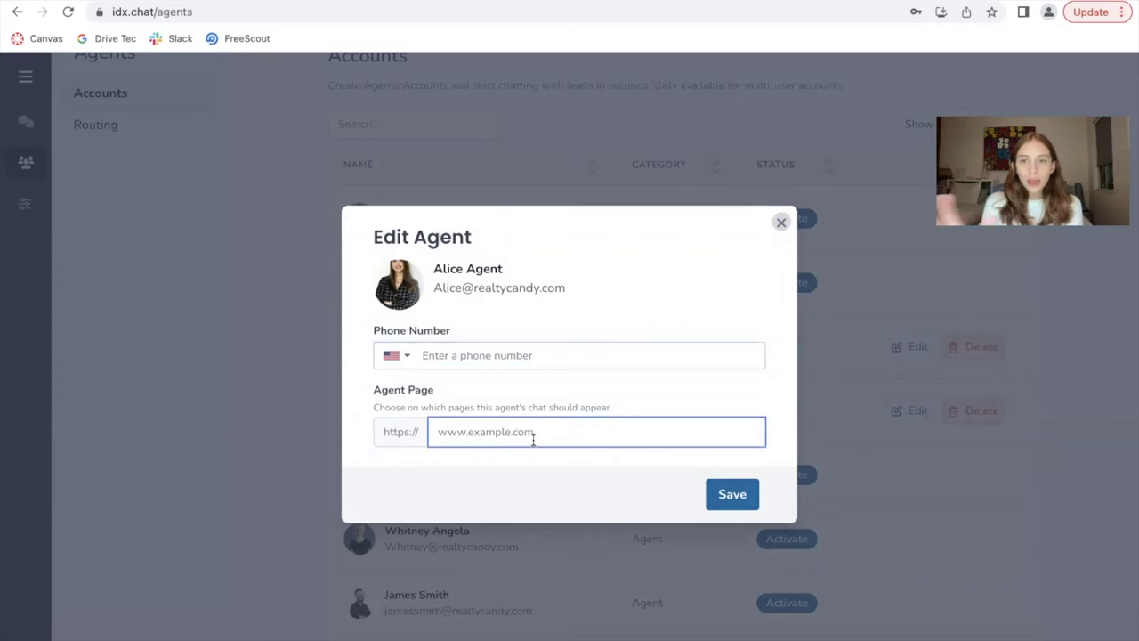
pyautogui.click(782, 223)
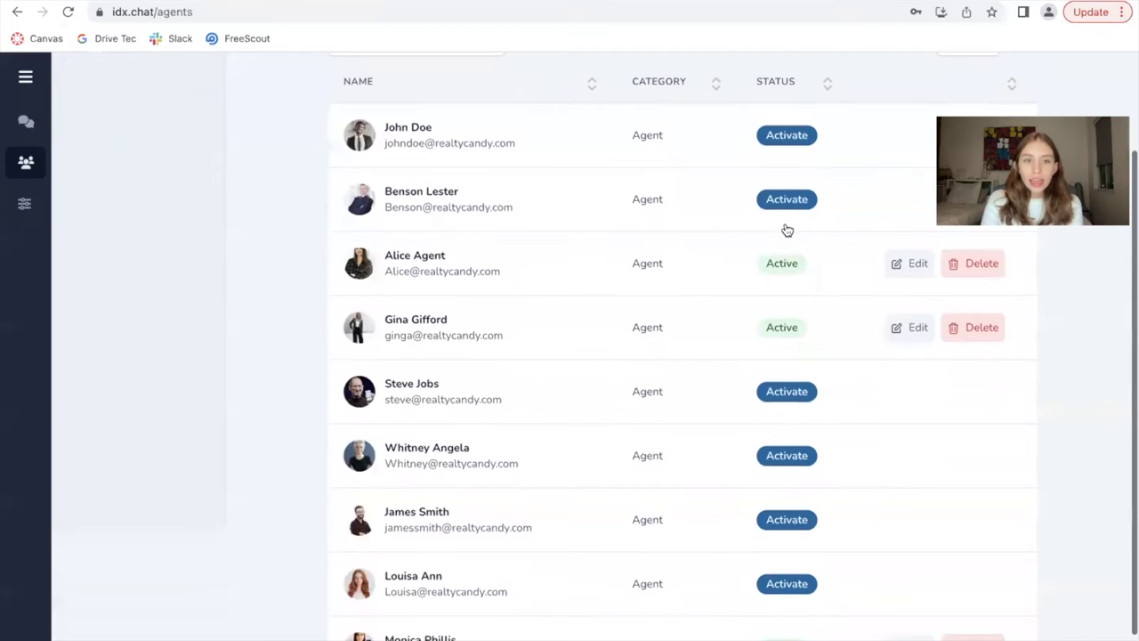
pyautogui.scroll(-1, 620, 472)
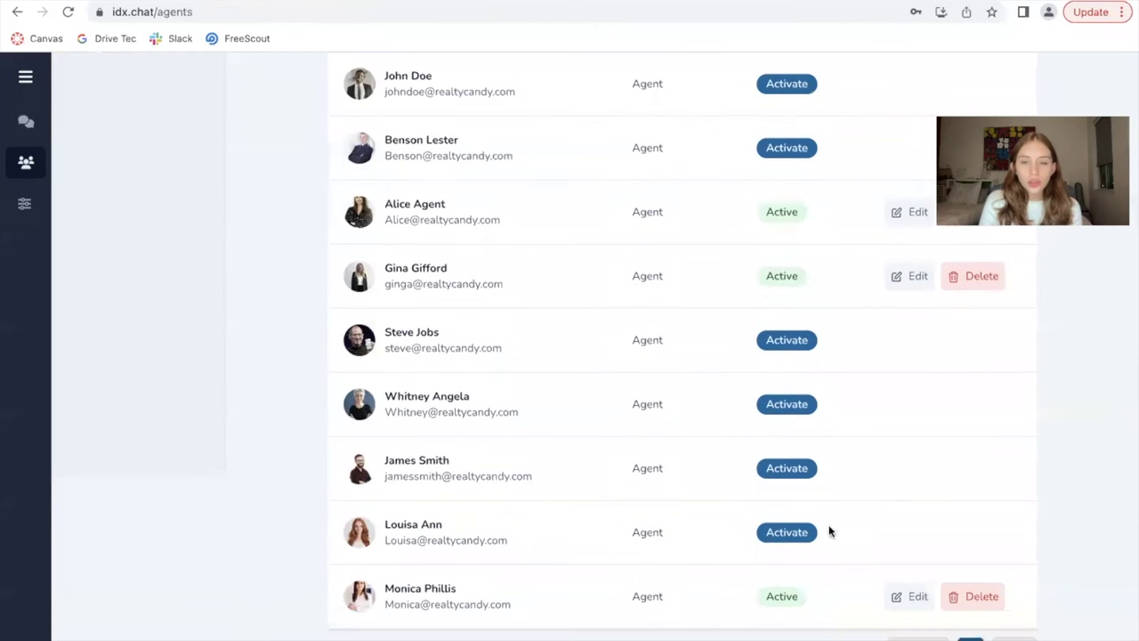
# Activate the agent's account with a new password and confirm the Success message
pyautogui.click(786, 532)
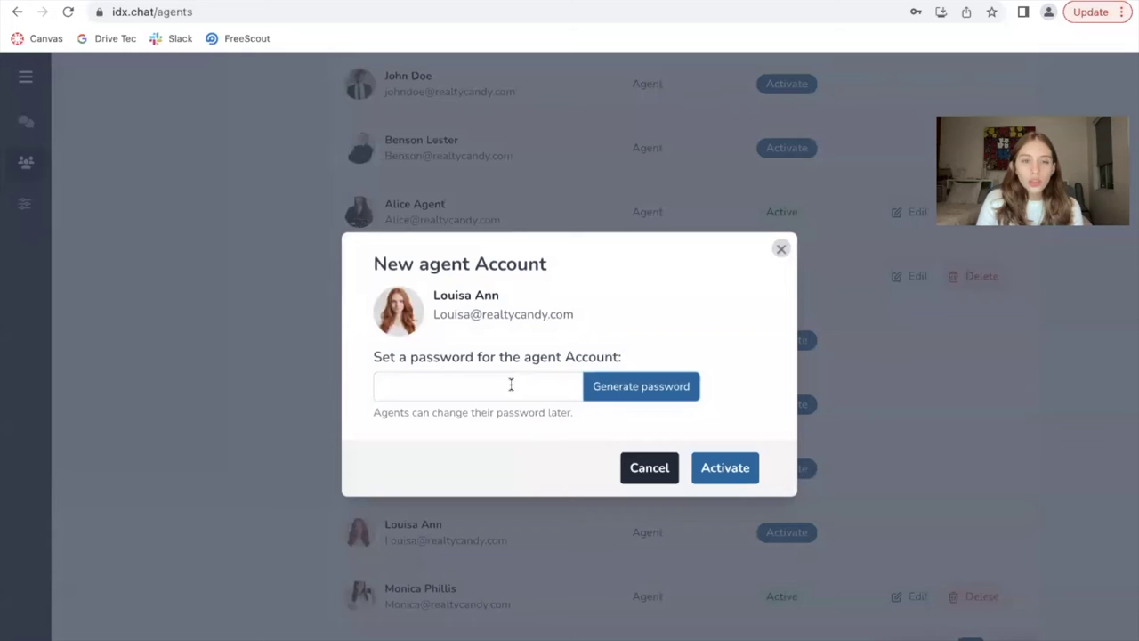
pyautogui.click(511, 384)
pyautogui.write('1234')
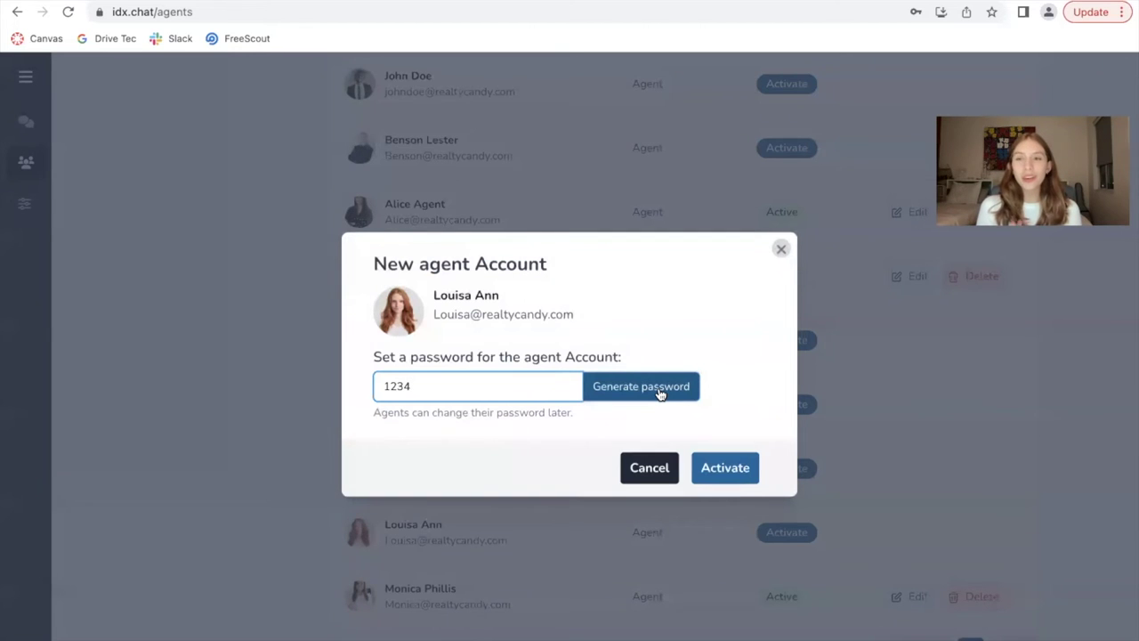
pyautogui.click(725, 467)
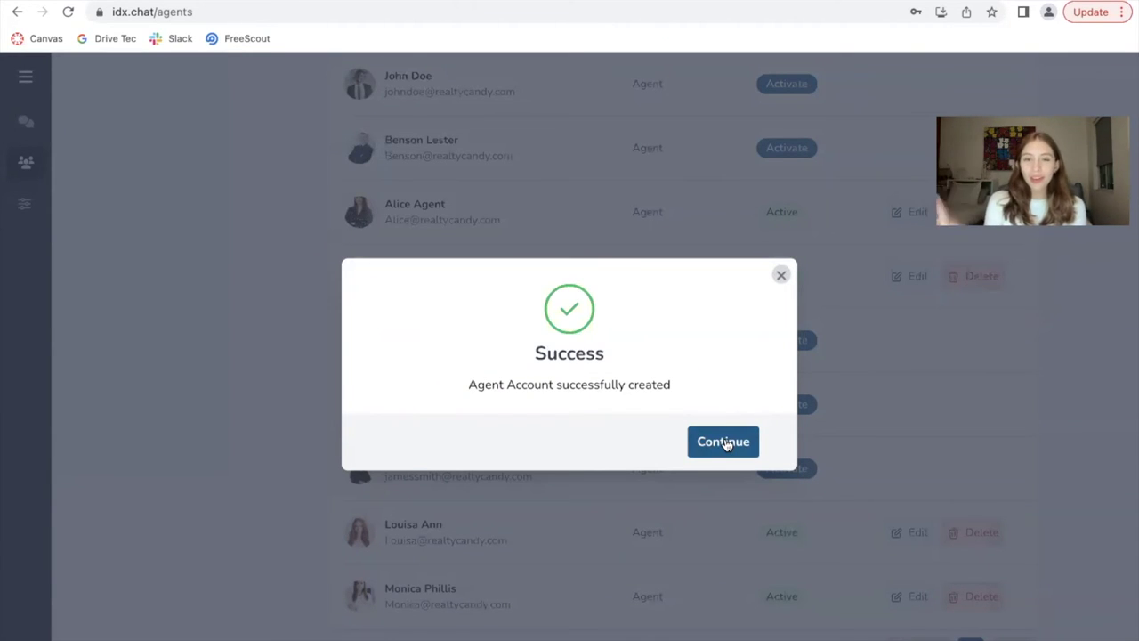
pyautogui.click(724, 443)
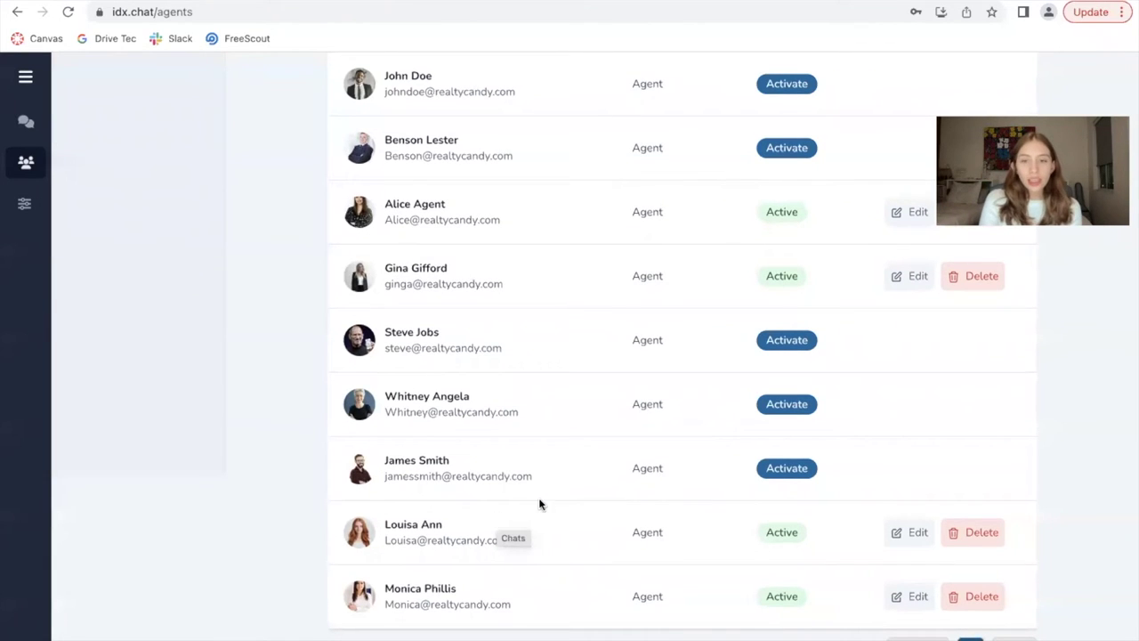
# Open the agent's Edit Agent dialog to check the empty Phone Number and Agent Page fields
pyautogui.click(901, 534)
pyautogui.click(478, 354)
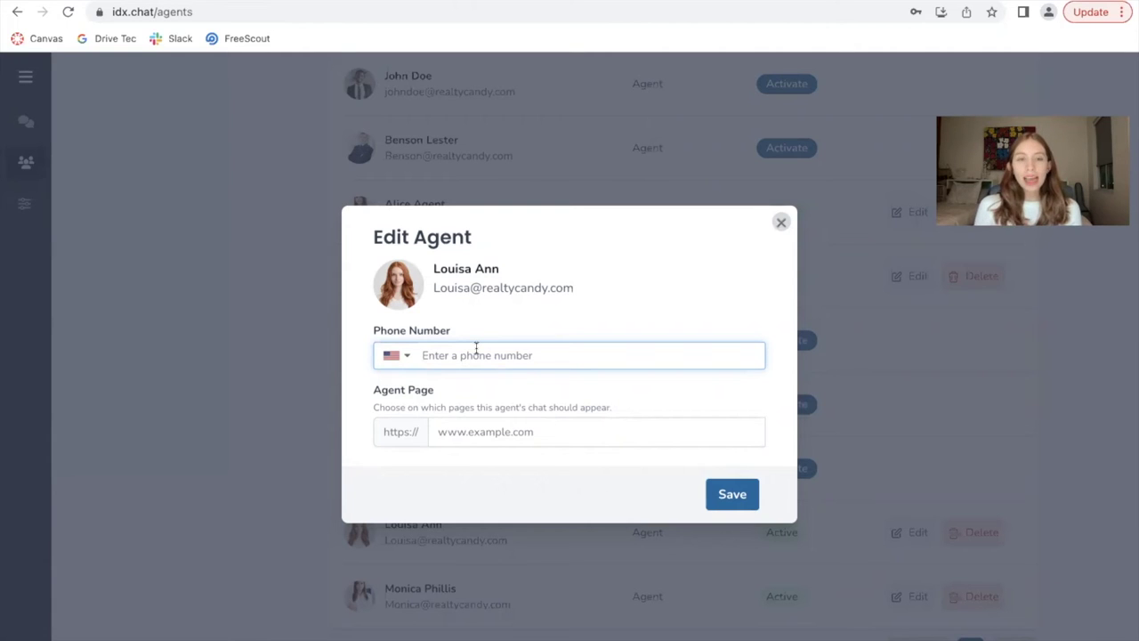
pyautogui.click(551, 426)
pyautogui.click(660, 410)
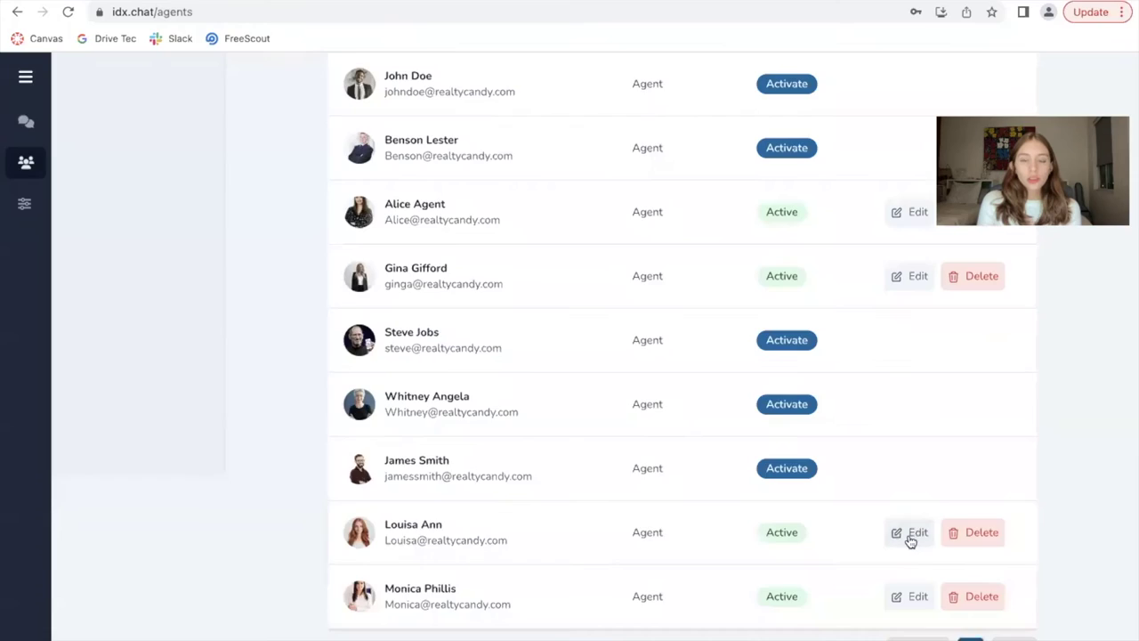
pyautogui.click(907, 539)
pyautogui.click(551, 441)
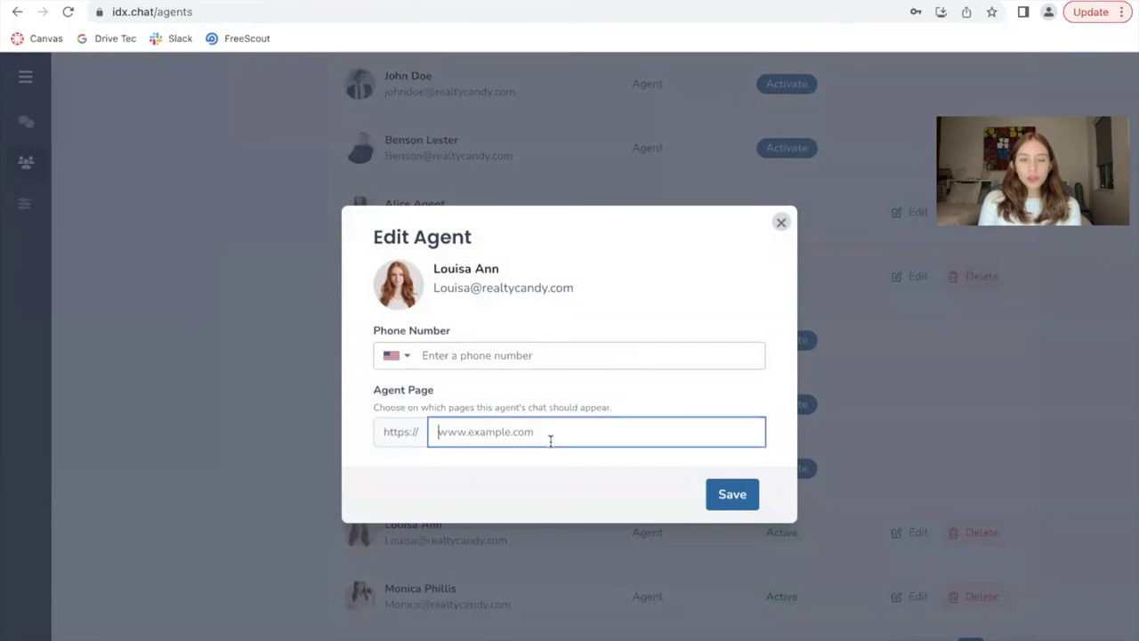
# Close the agent dialog and copy the RealtyCandy advanced search page URL
pyautogui.click(781, 222)
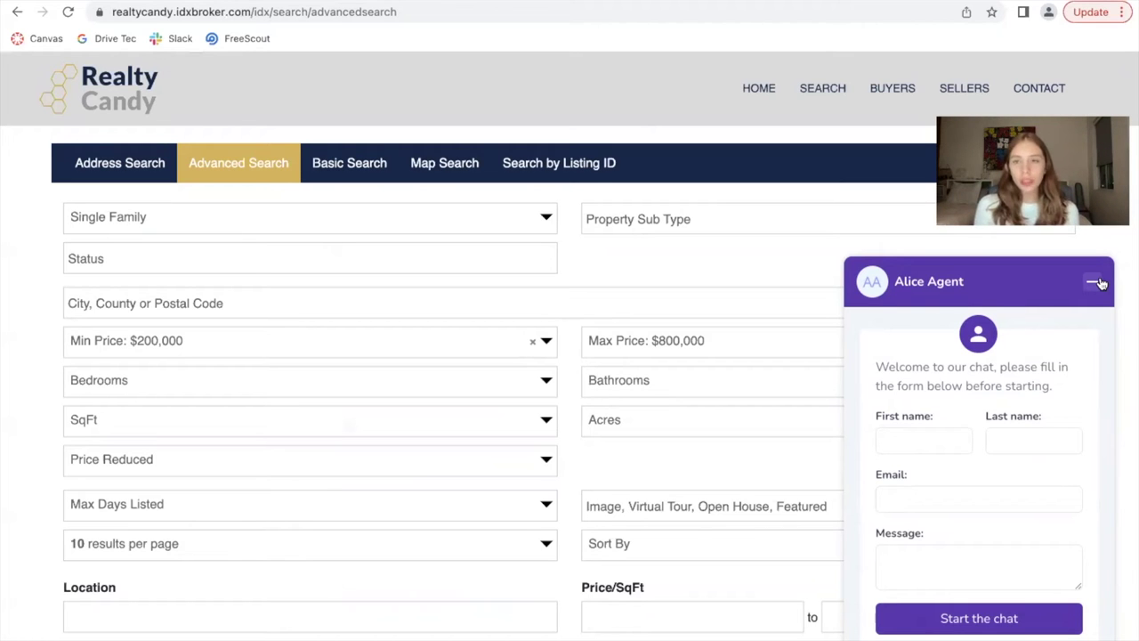
pyautogui.click(1096, 282)
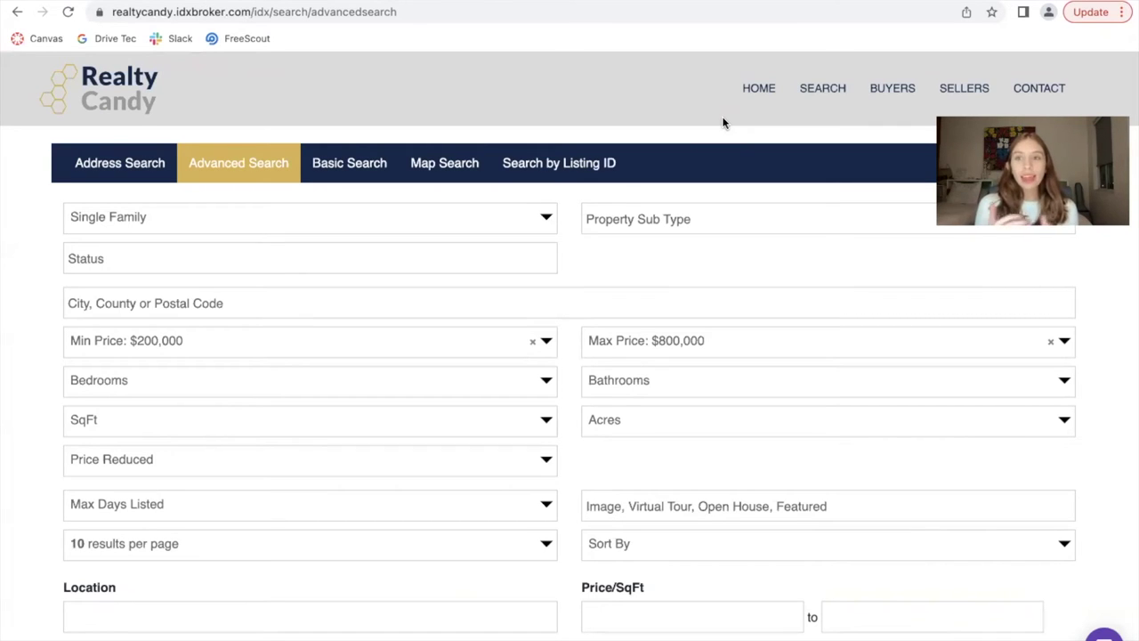
pyautogui.click(433, 17)
pyautogui.hotkey('ctrl', 'c')
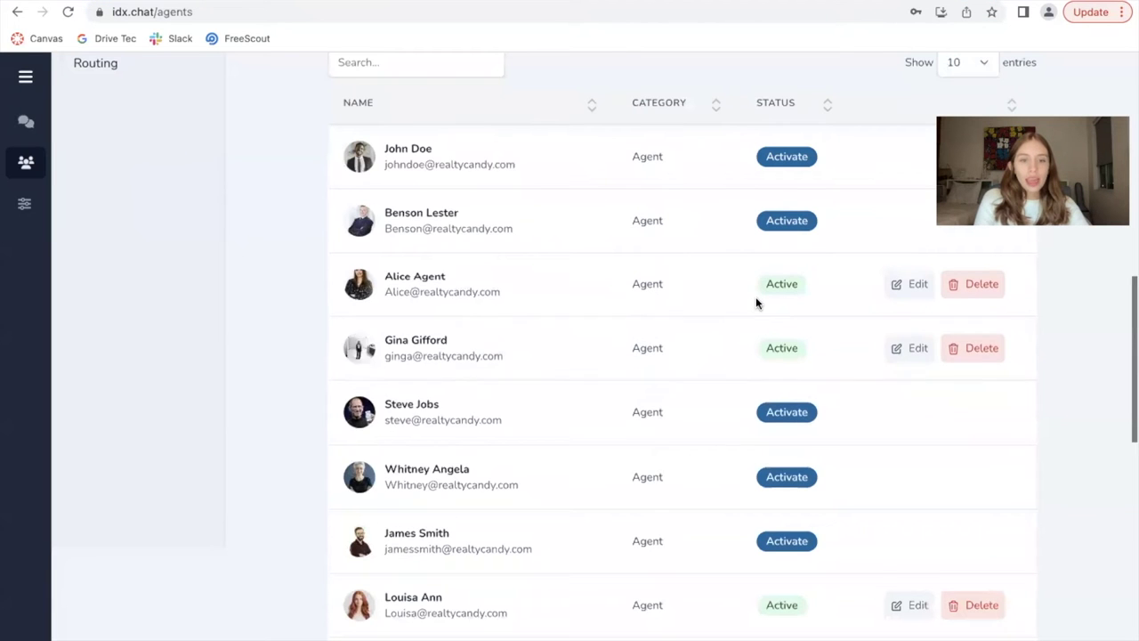
# Paste the copied URL into the agent's Agent Page field and save
pyautogui.scroll(-1, 756, 298)
pyautogui.click(907, 534)
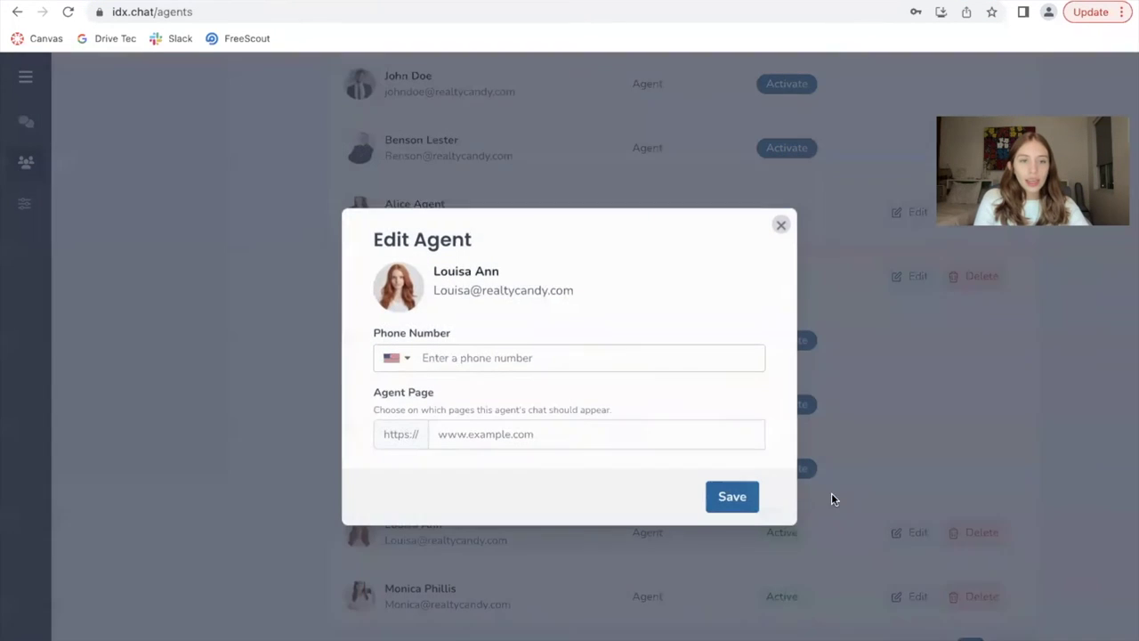
pyautogui.click(561, 428)
pyautogui.hotkey('ctrl', 'v')
pyautogui.click(508, 352)
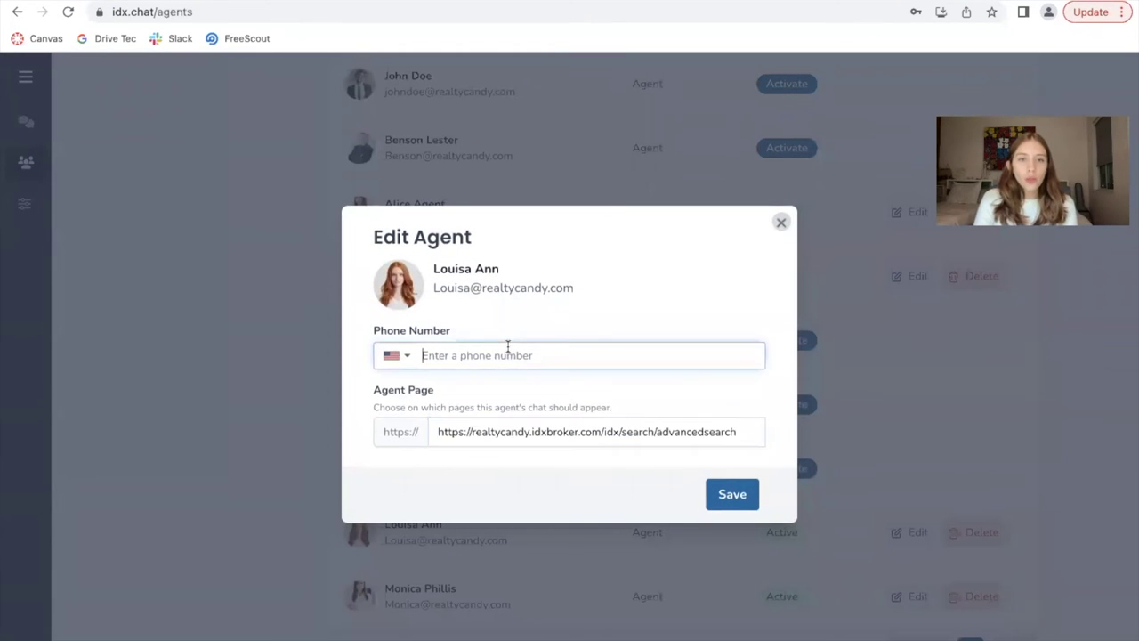
pyautogui.click(731, 496)
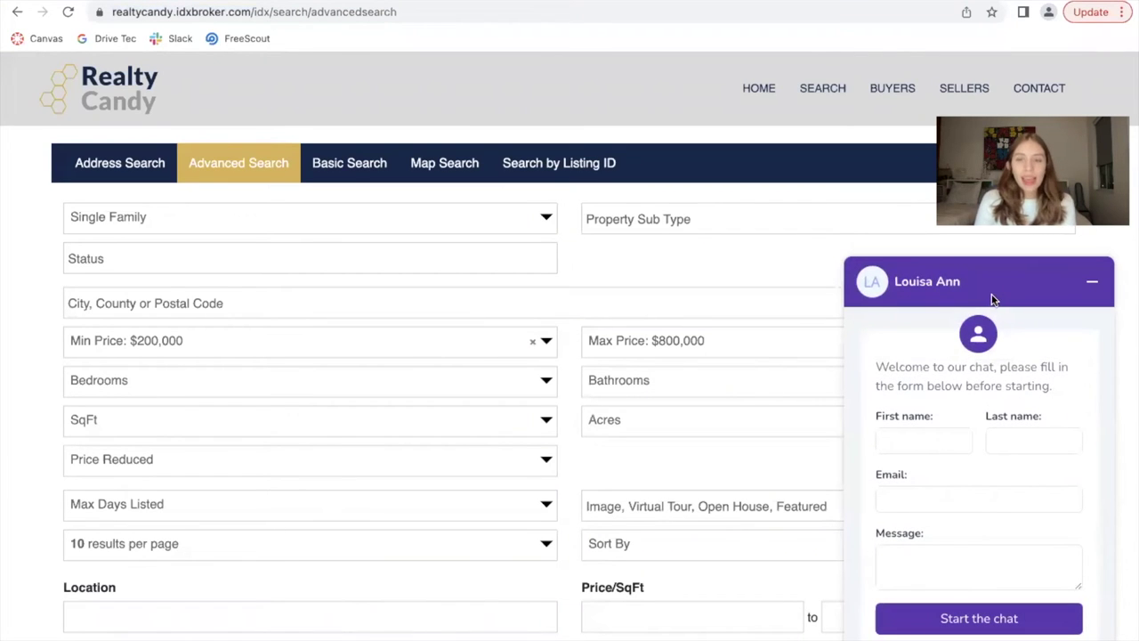
# Check the chat widget's First name and Last name fields on the search page
pyautogui.click(934, 439)
pyautogui.click(1026, 445)
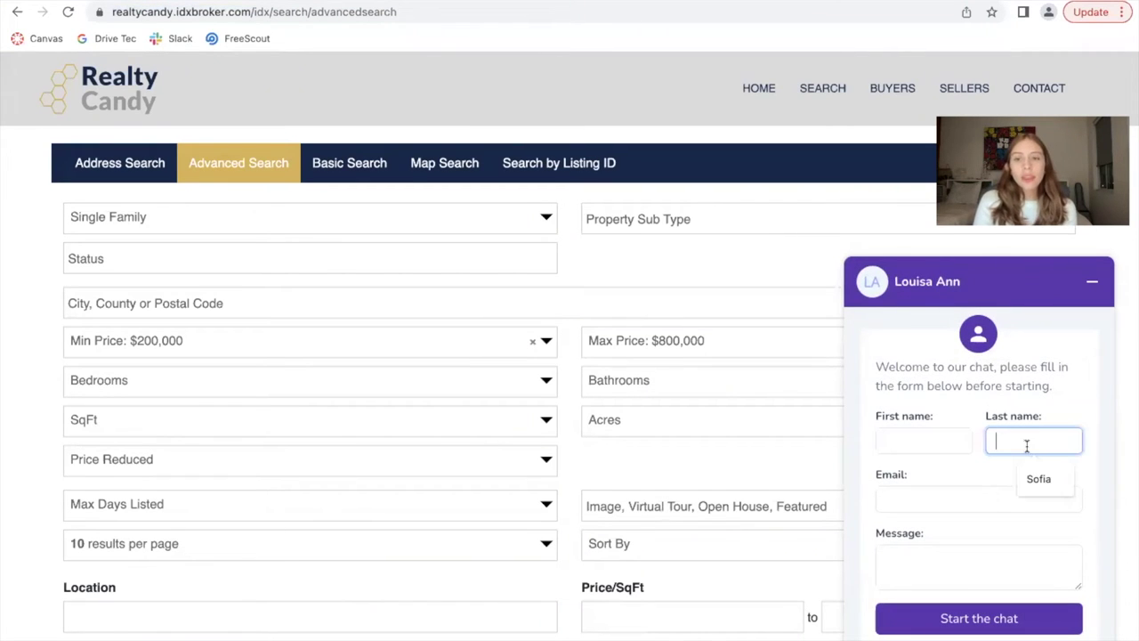
pyautogui.click(1075, 372)
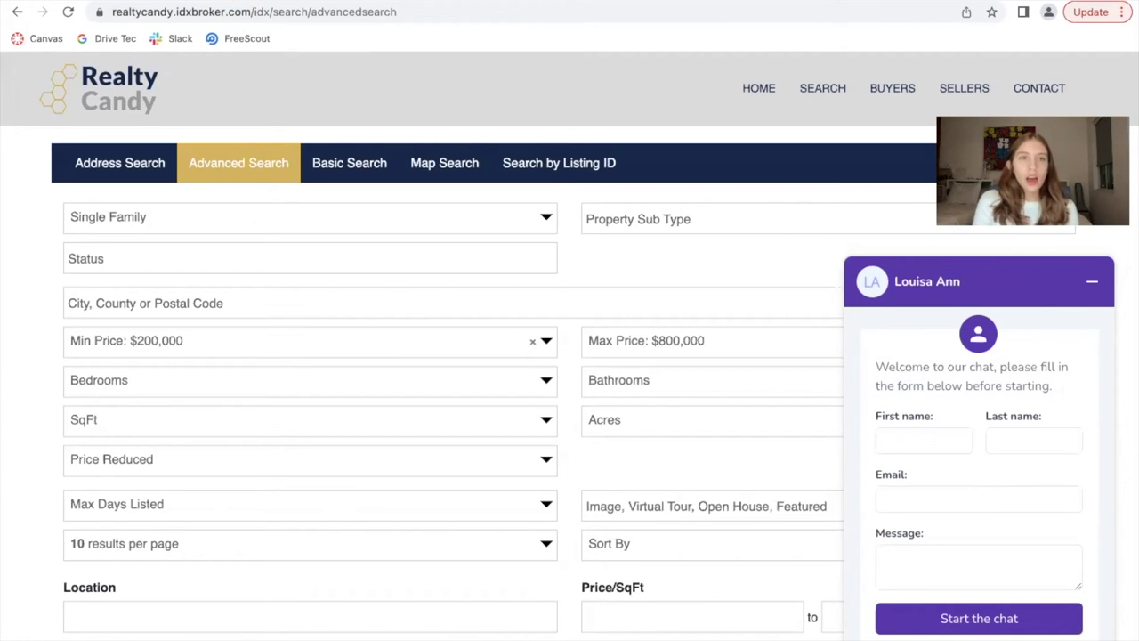
# Copy the phone number from Settings > Notifications
pyautogui.click(233, 2)
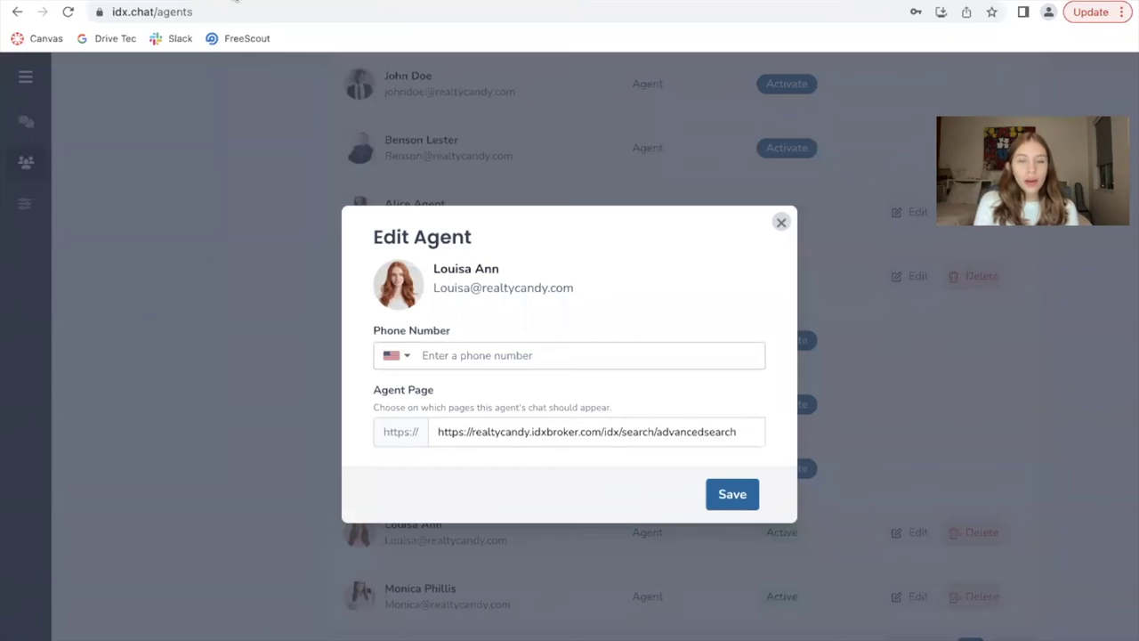
pyautogui.click(579, 356)
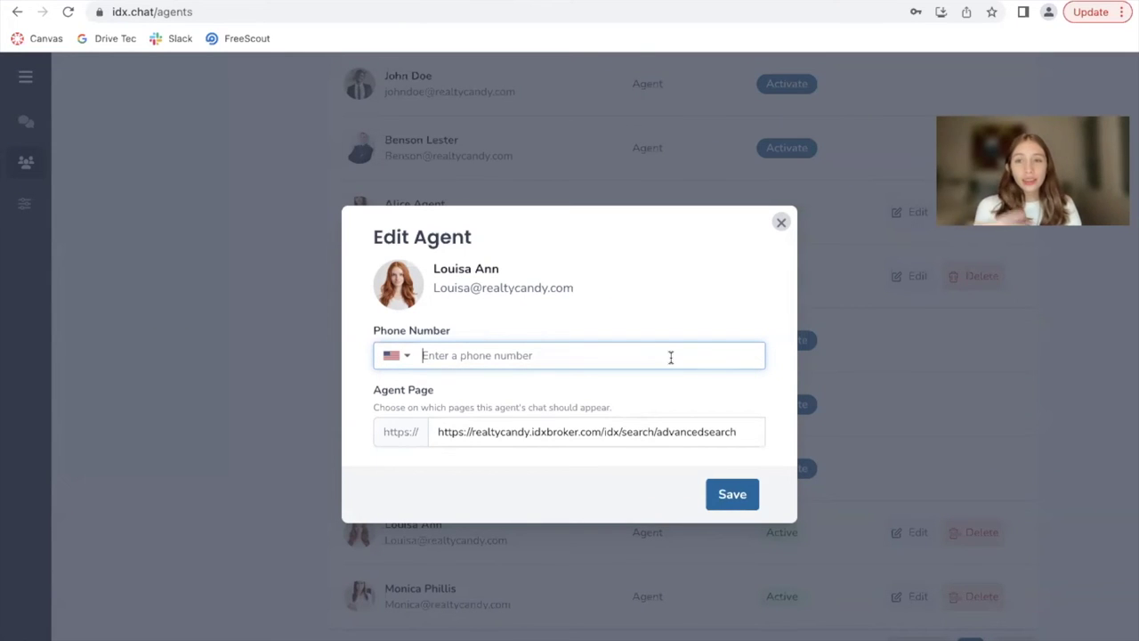
pyautogui.click(780, 222)
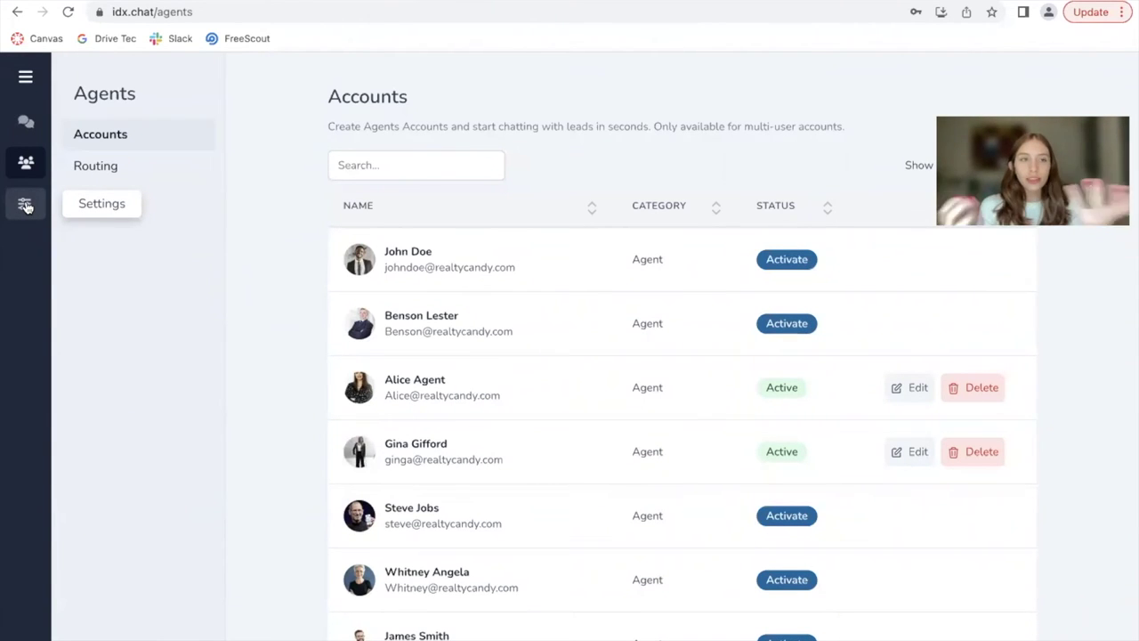
pyautogui.click(25, 204)
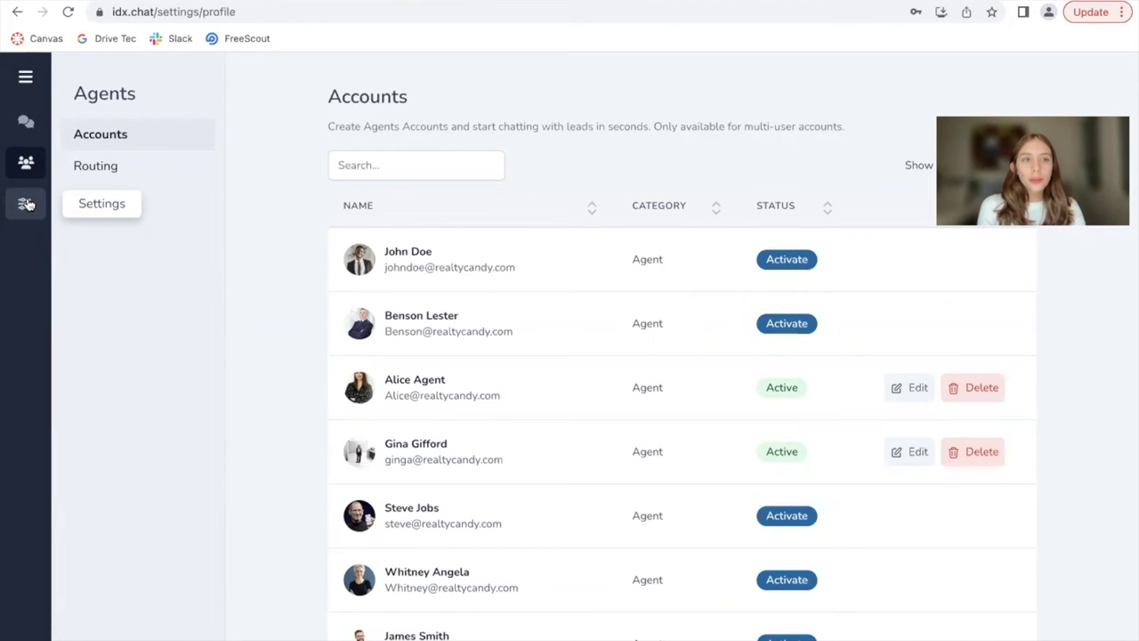
pyautogui.click(114, 196)
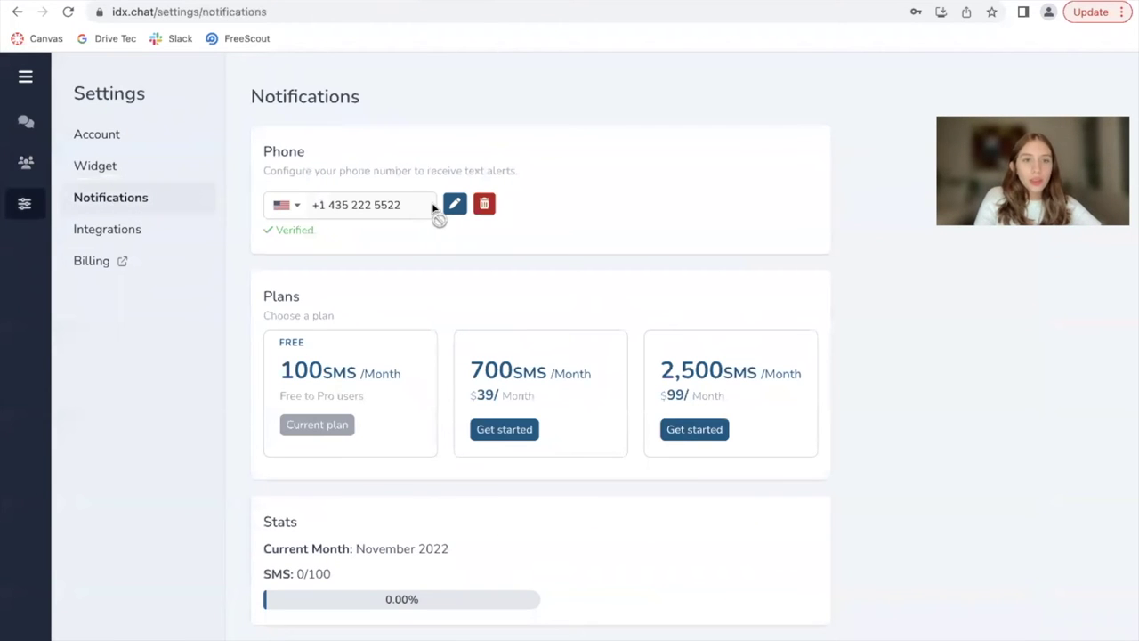
pyautogui.click(455, 204)
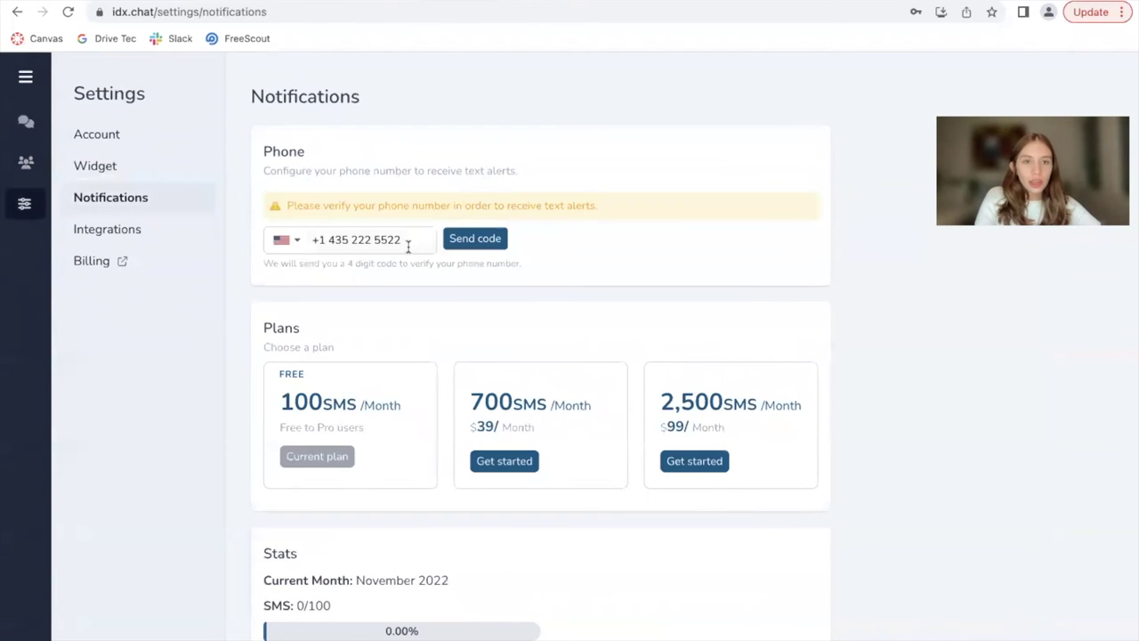
pyautogui.moveTo(408, 247); pyautogui.dragTo(255, 240)
pyautogui.hotkey('ctrl', 'c')
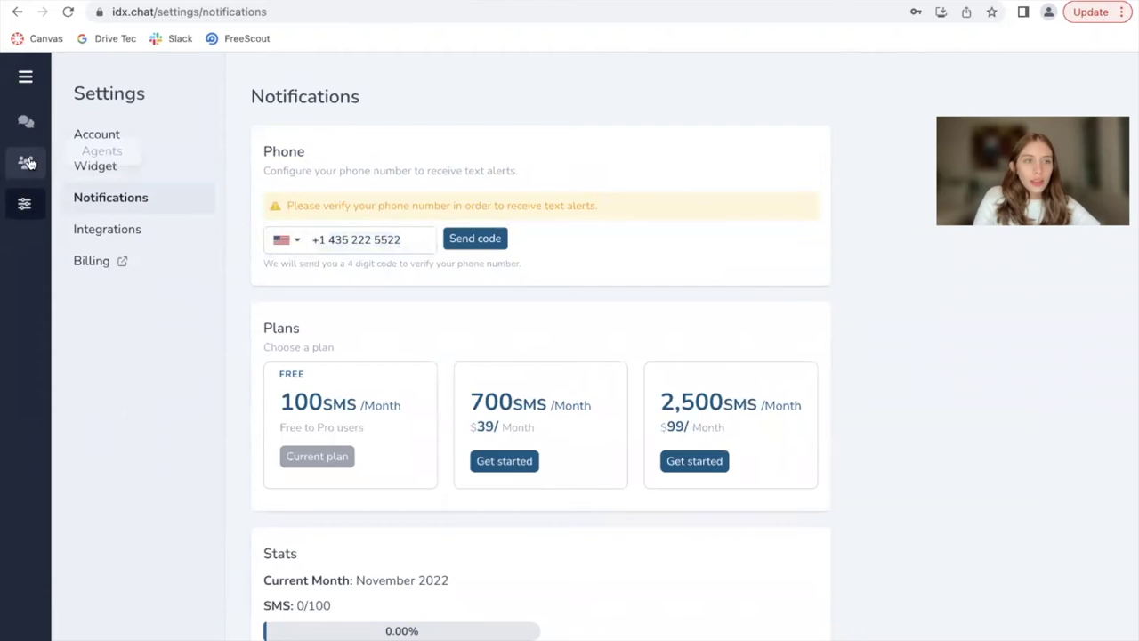
# Paste the copied number into the agent's Phone Number field and save
pyautogui.click(26, 123)
pyautogui.click(26, 162)
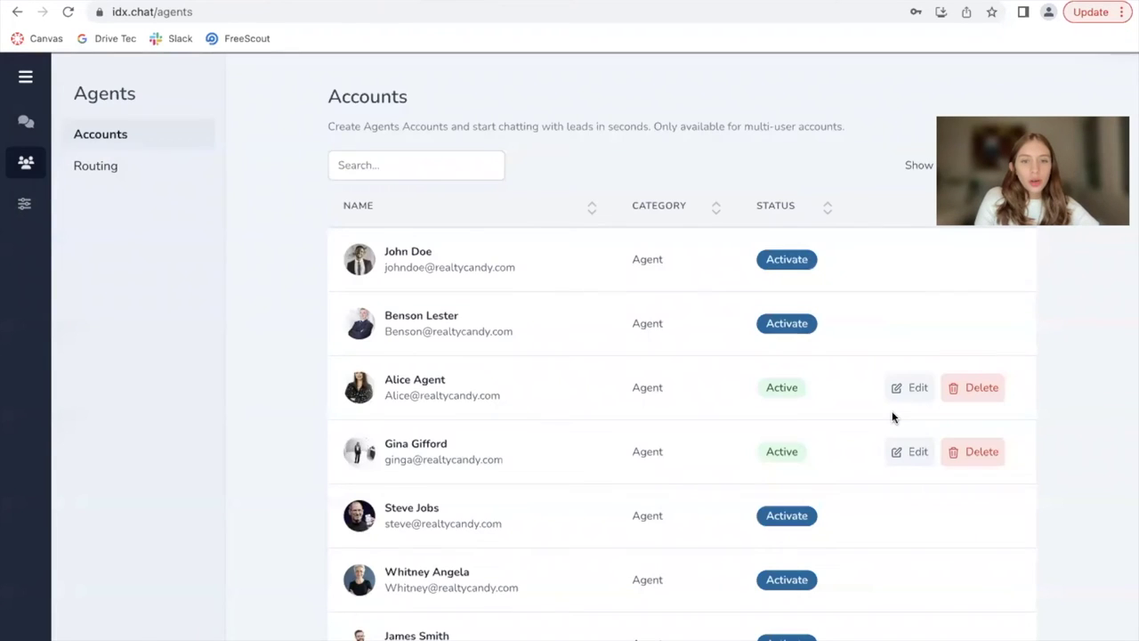
pyautogui.scroll(-2, 894, 418)
pyautogui.click(917, 532)
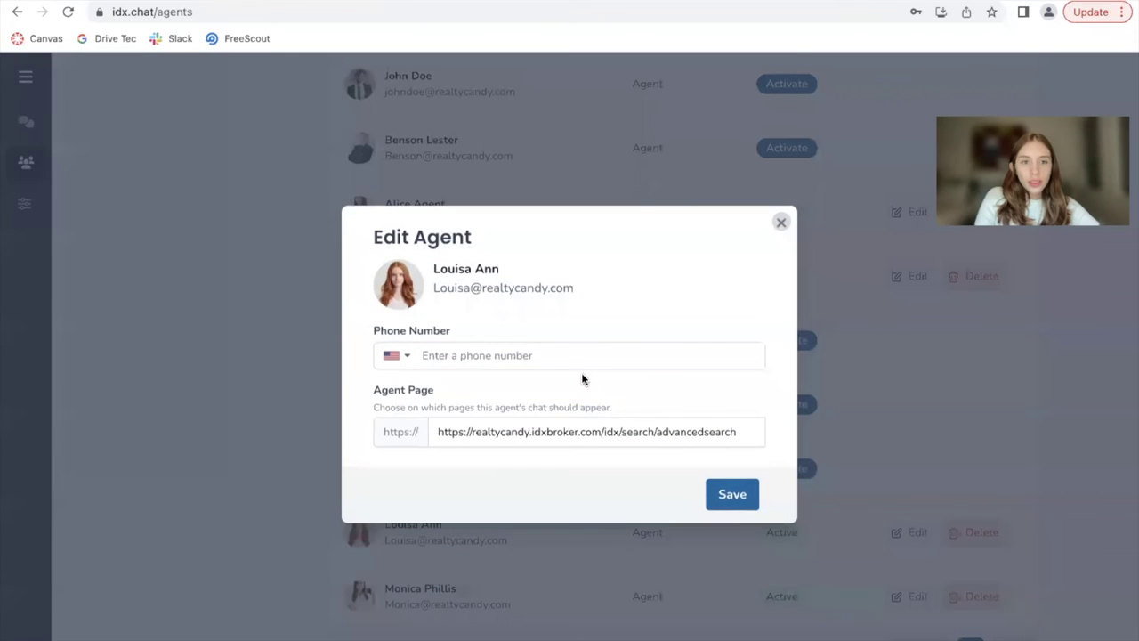
pyautogui.click(565, 360)
pyautogui.hotkey('ctrl', 'v')
pyautogui.click(719, 494)
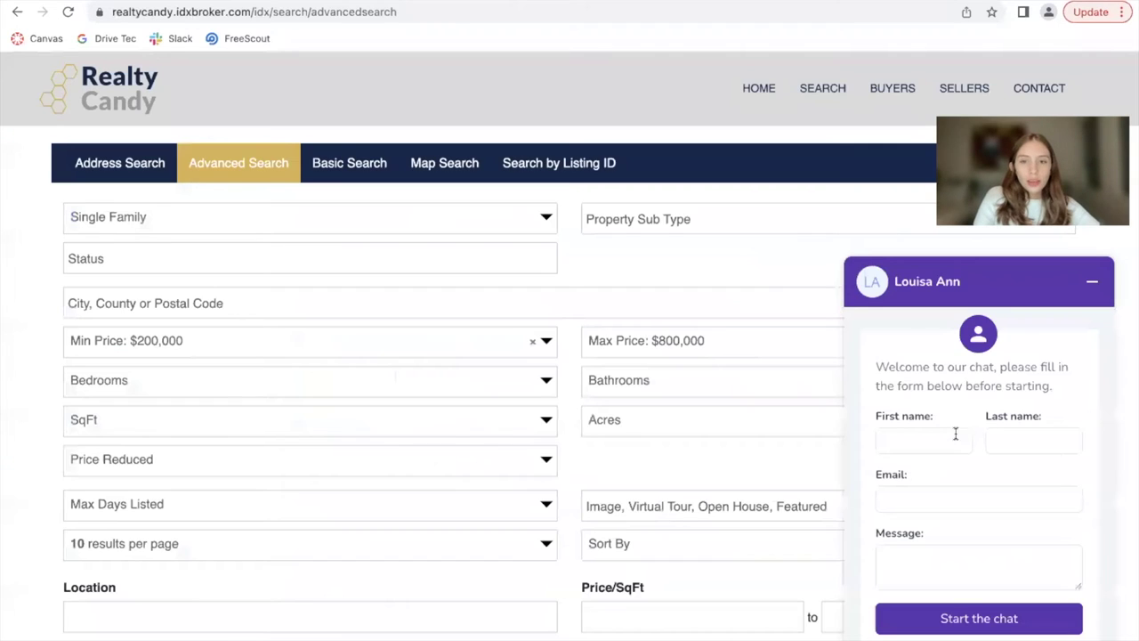
# Clear the chat form's first name and reload the RealtyCandy search page
pyautogui.click(956, 433)
pyautogui.write('Sofi')
pyautogui.press('BackSpace')
pyautogui.press('BackSpace')
pyautogui.press('BackSpace')
pyautogui.press('BackSpace')
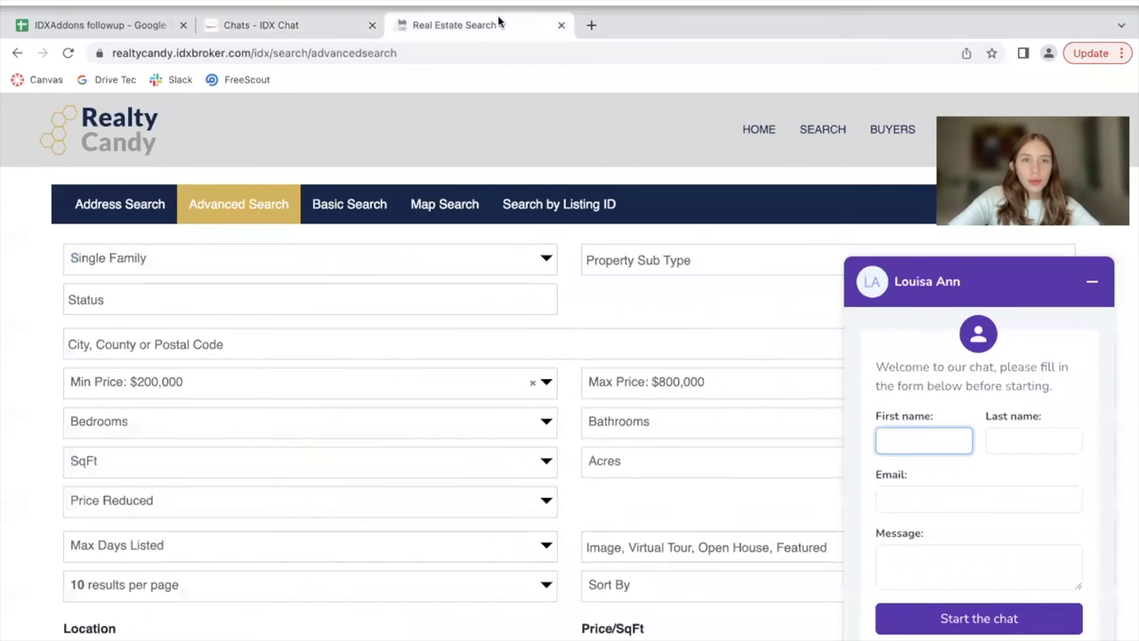
pyautogui.click(400, 12)
pyautogui.press('Return')
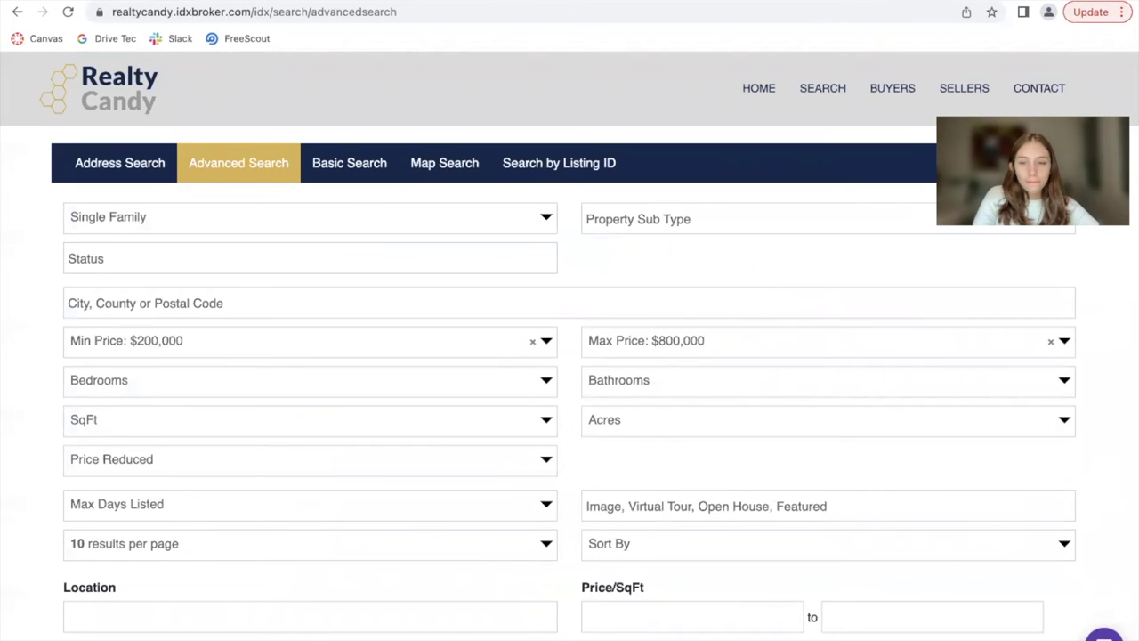
# Enter the visitor's first and last name with message 'Hi, can you help me out?' and start the chat
pyautogui.click(893, 436)
pyautogui.write('Sofi')
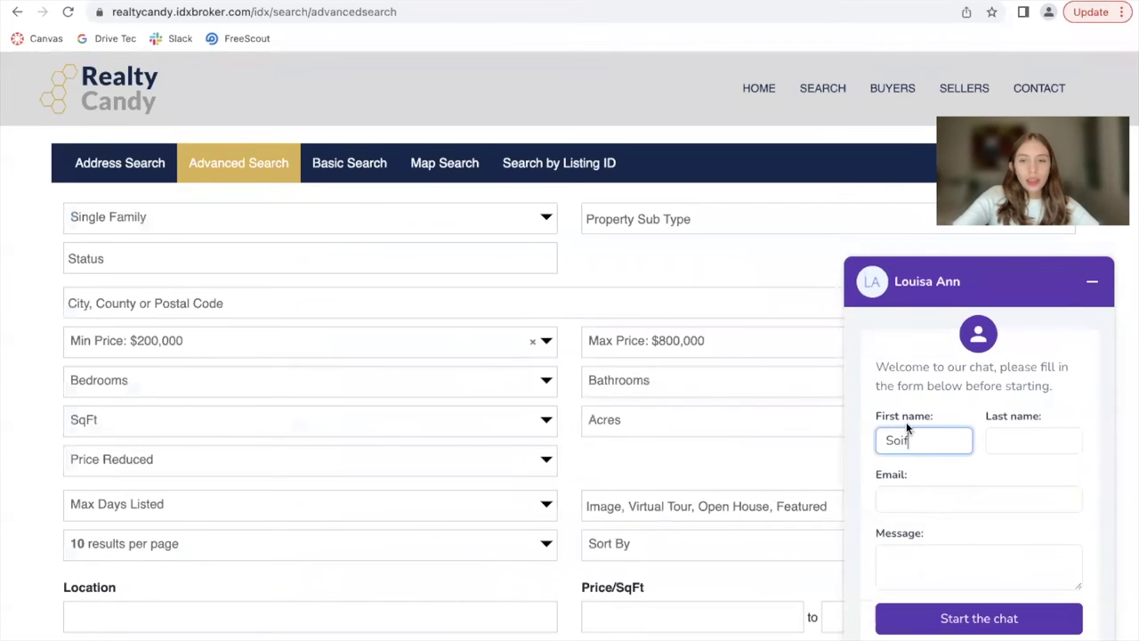
pyautogui.press('BackSpace')
pyautogui.press('BackSpace')
pyautogui.write('f')
pyautogui.press('BackSpace')
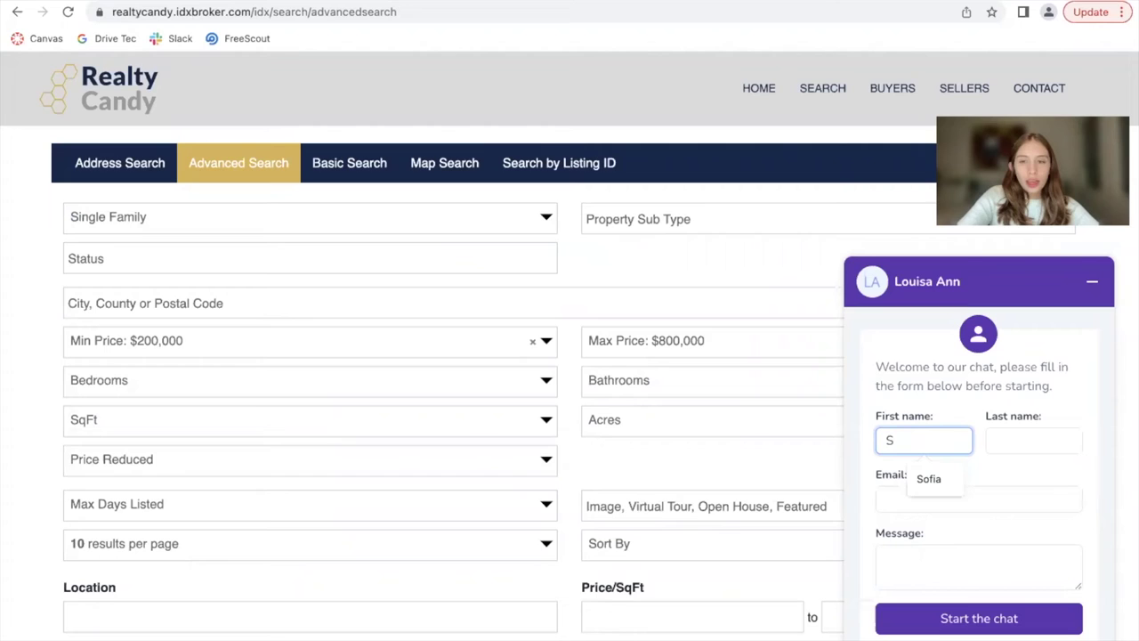
pyautogui.write('ofia')
pyautogui.click(1015, 440)
pyautogui.write('Test')
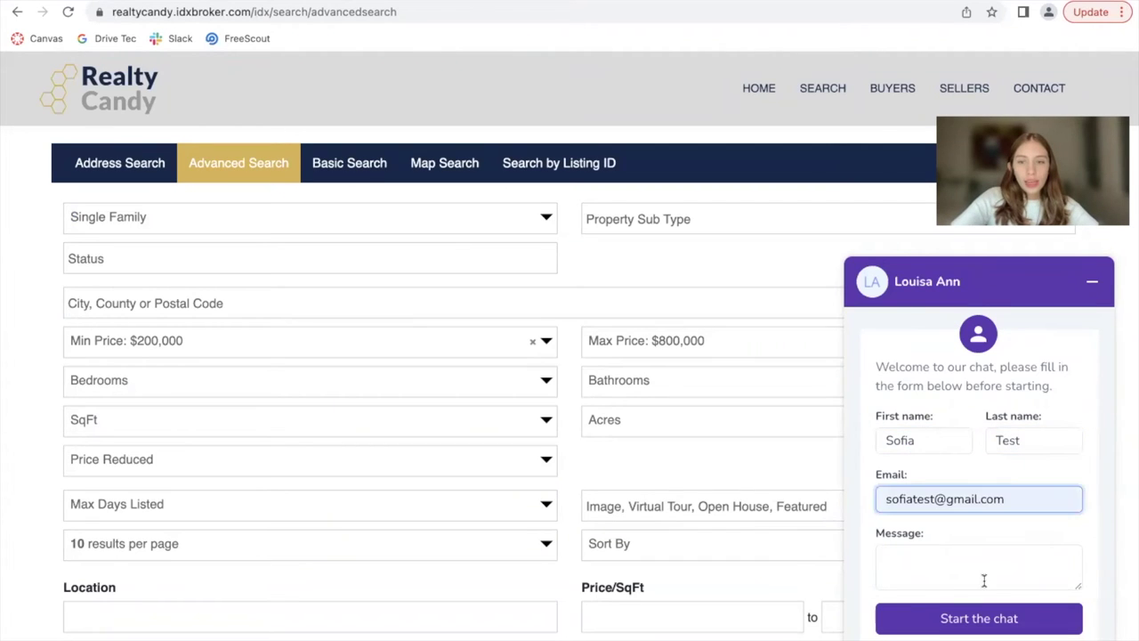
pyautogui.click(985, 577)
pyautogui.write('Hi, ')
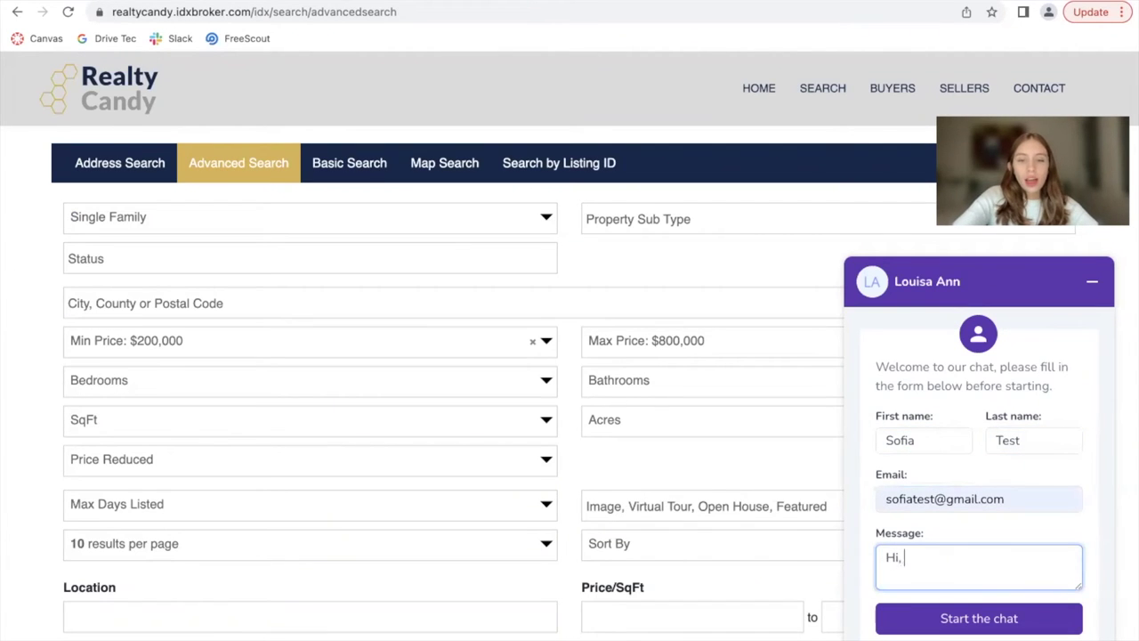
pyautogui.write('can you help me ')
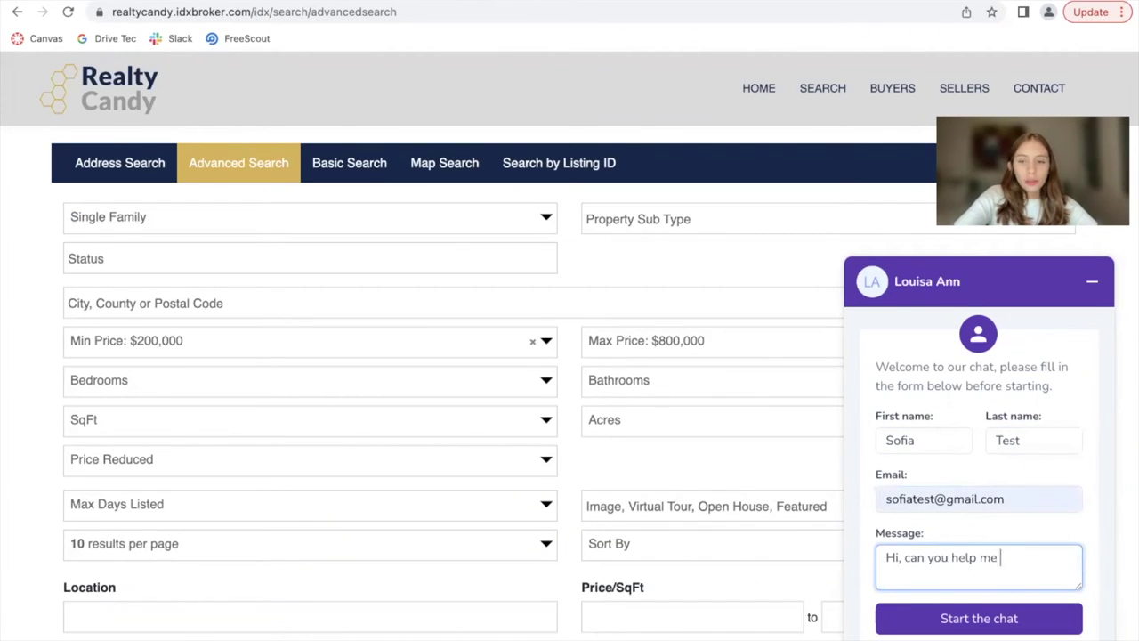
pyautogui.write('out?')
pyautogui.click(1035, 616)
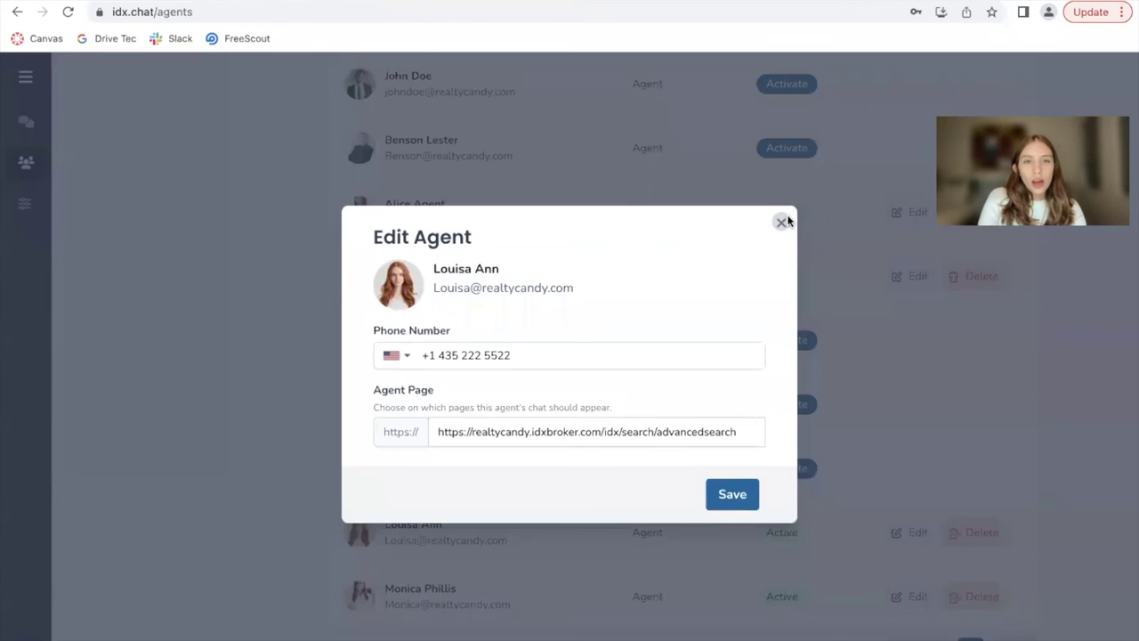
pyautogui.click(781, 221)
pyautogui.click(26, 122)
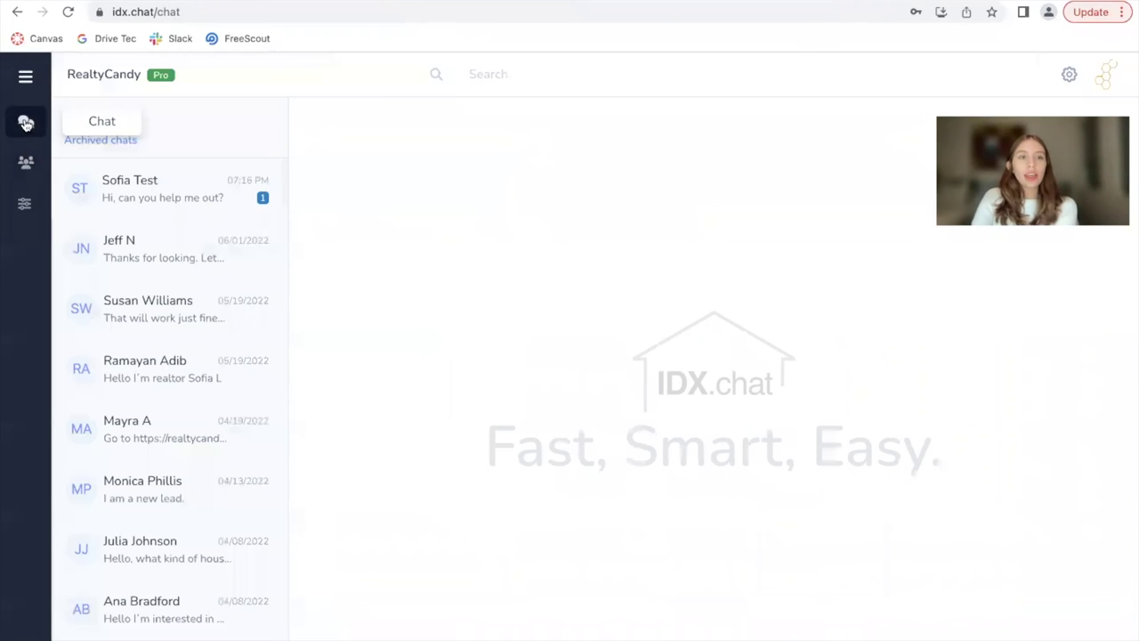
pyautogui.click(158, 213)
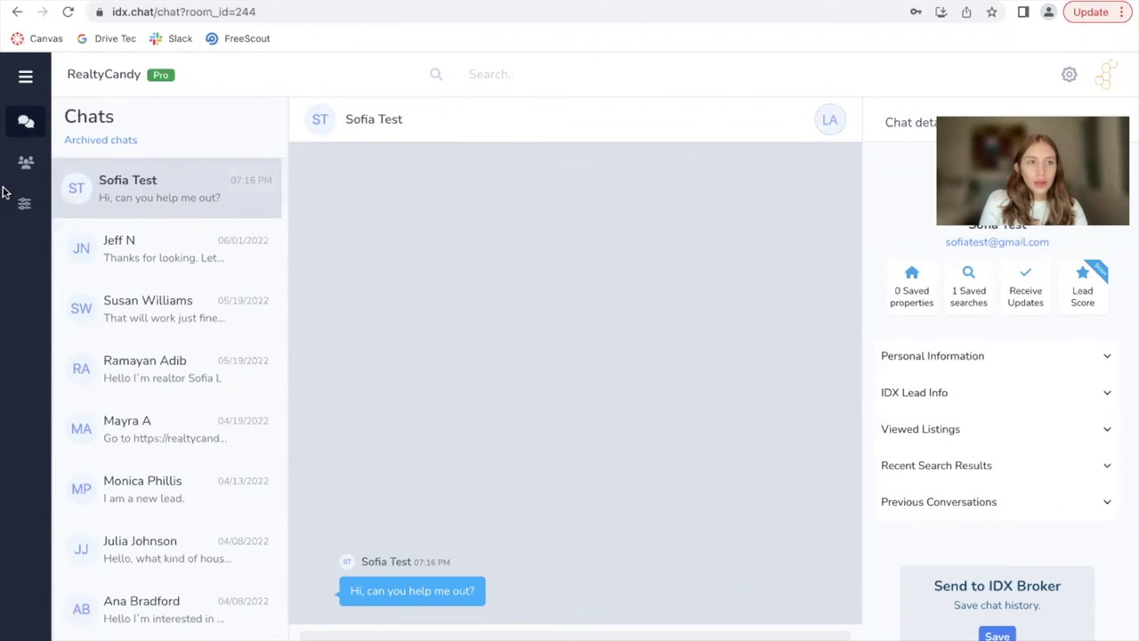
pyautogui.click(25, 162)
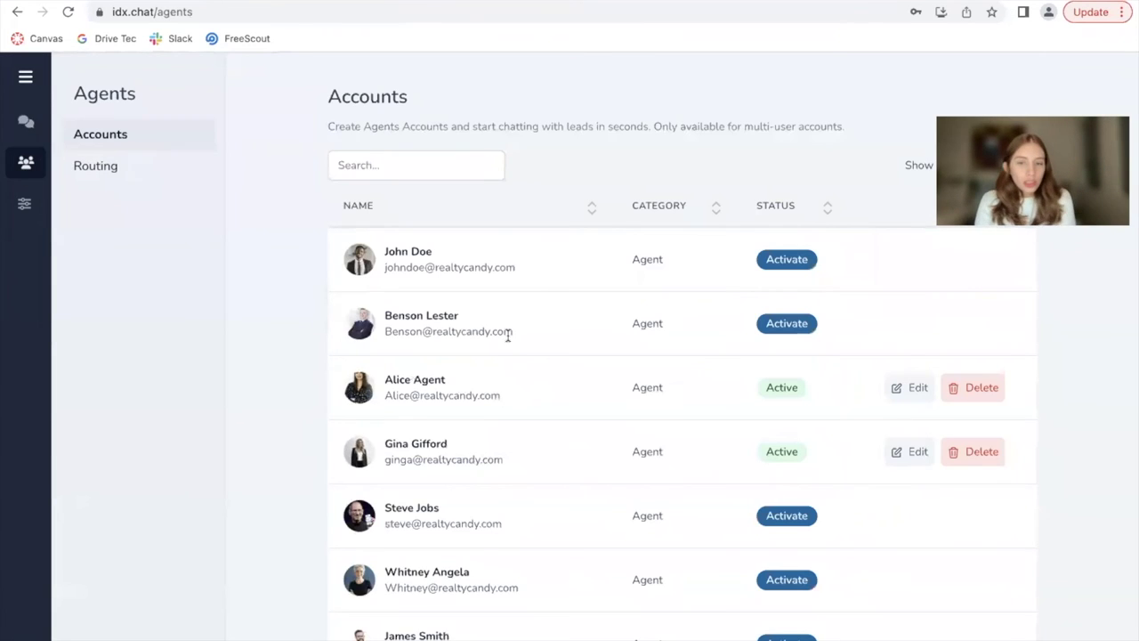
pyautogui.scroll(-2, 916, 530)
pyautogui.click(917, 530)
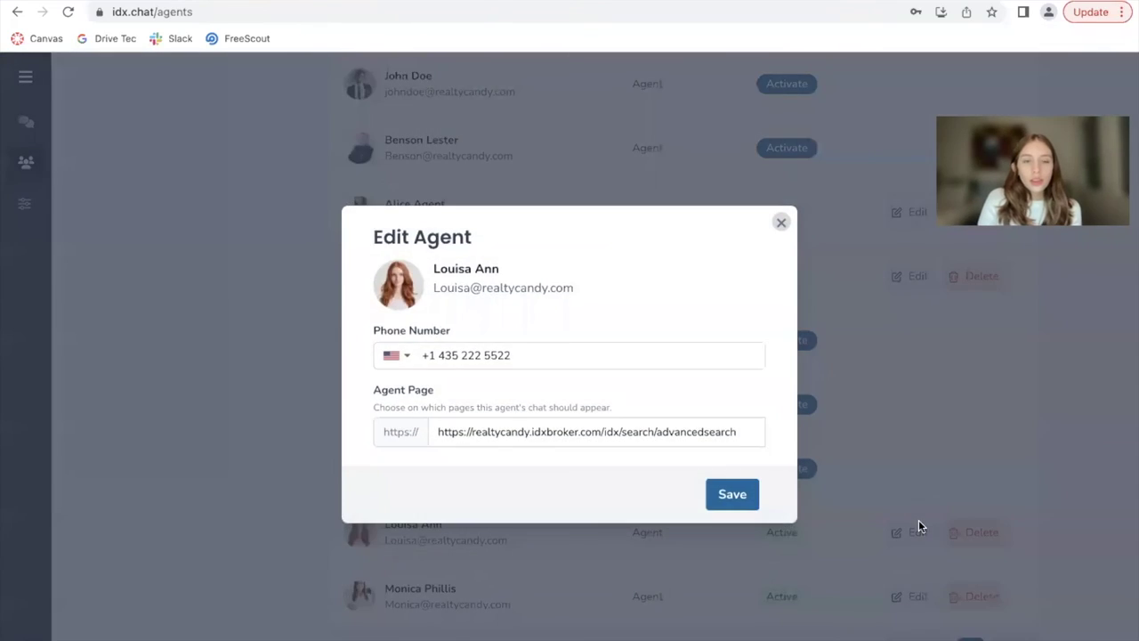
pyautogui.click(781, 222)
pyautogui.scroll(3, 394, 170)
# Open Agents > Routing and scroll to the fixed-order Current Agent List
pyautogui.click(153, 171)
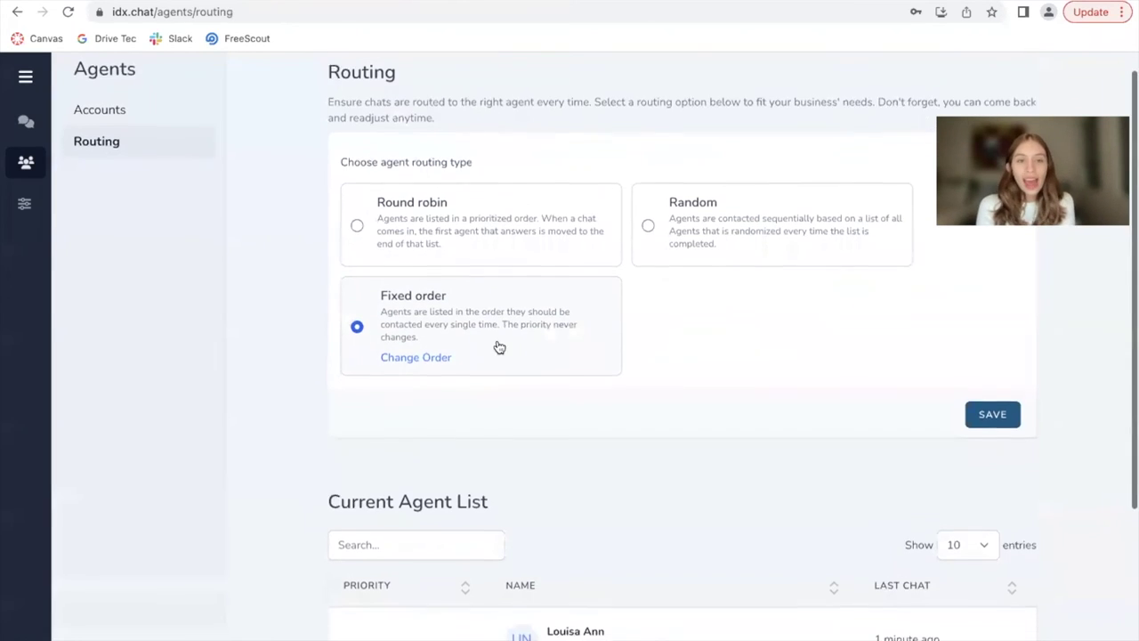
pyautogui.scroll(-3, 446, 318)
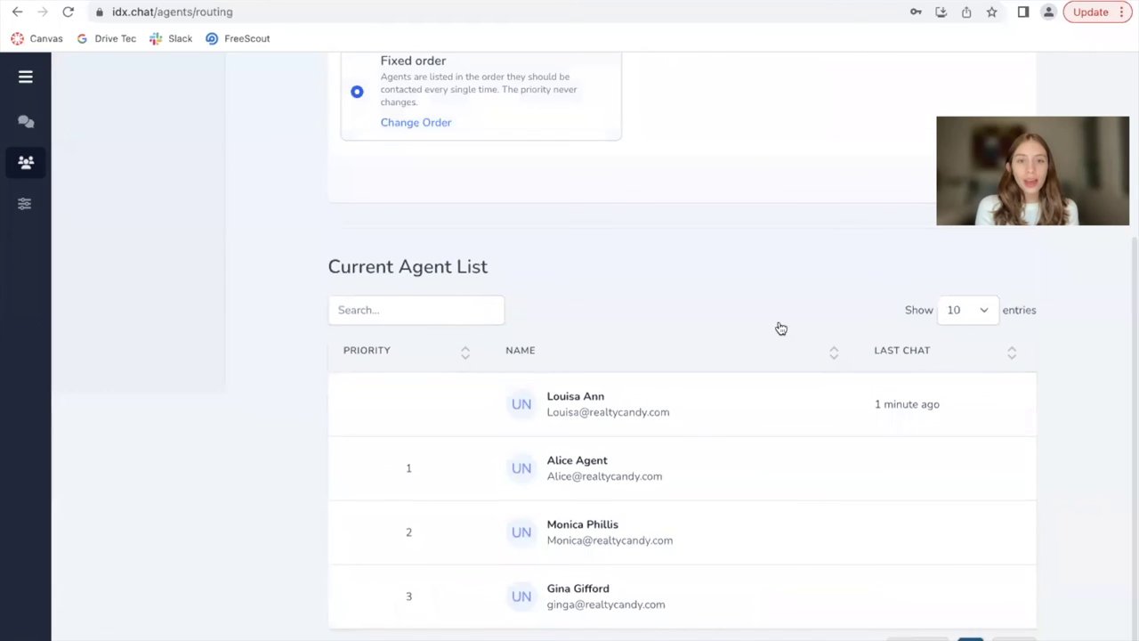
pyautogui.scroll(-1, 610, 425)
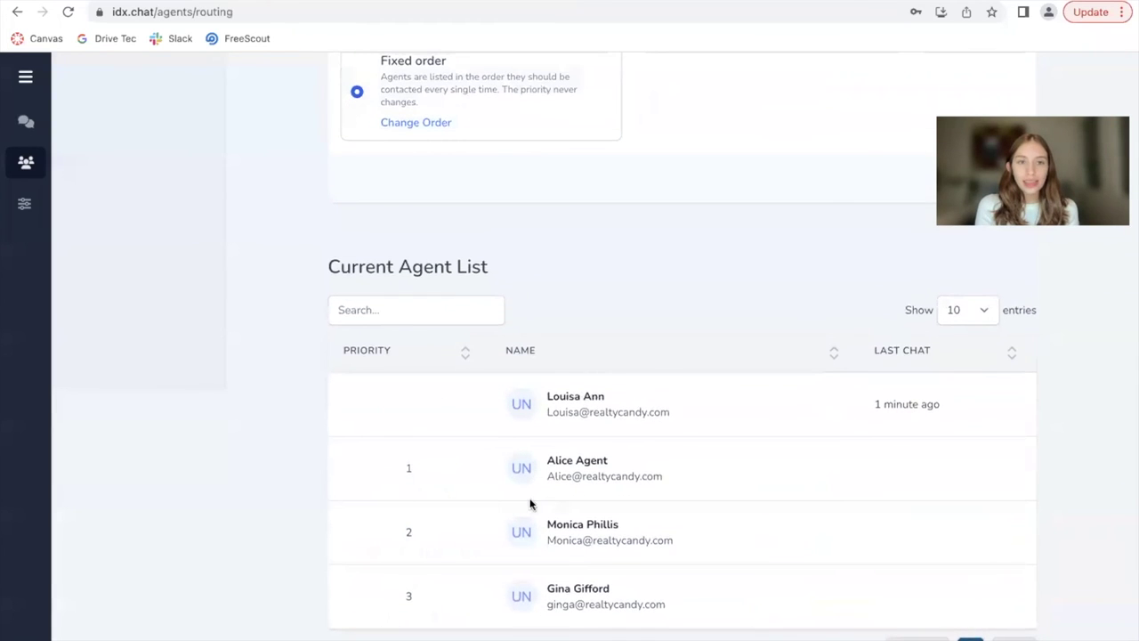
pyautogui.scroll(1, 625, 526)
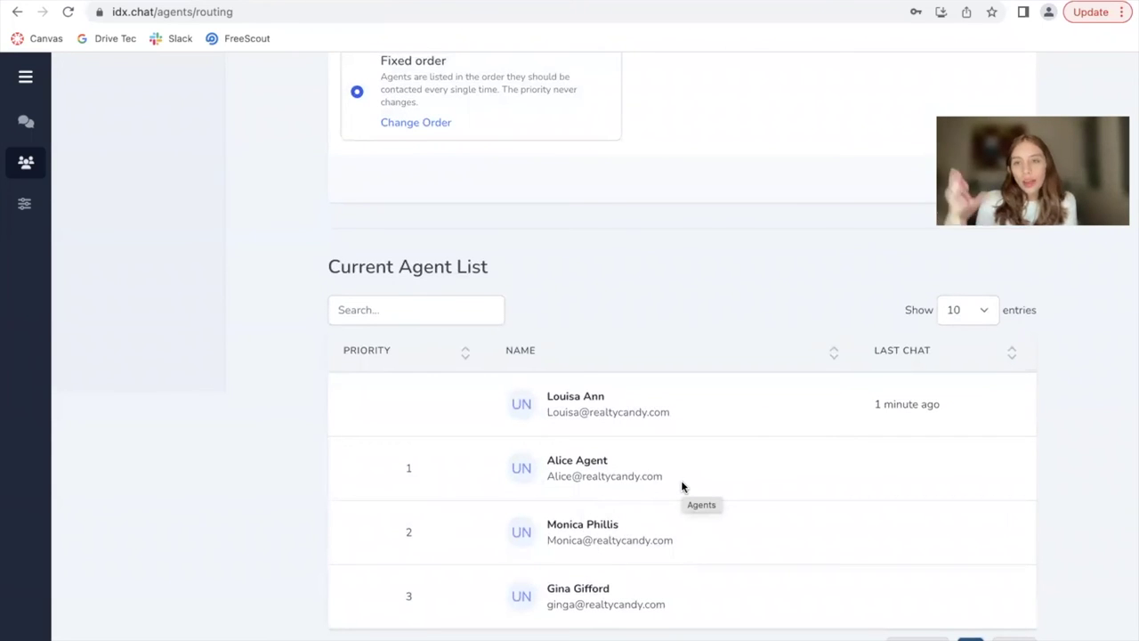
# Reorder the fixed routing list, moving the last agent to the top and the first agent down, and save
pyautogui.click(416, 123)
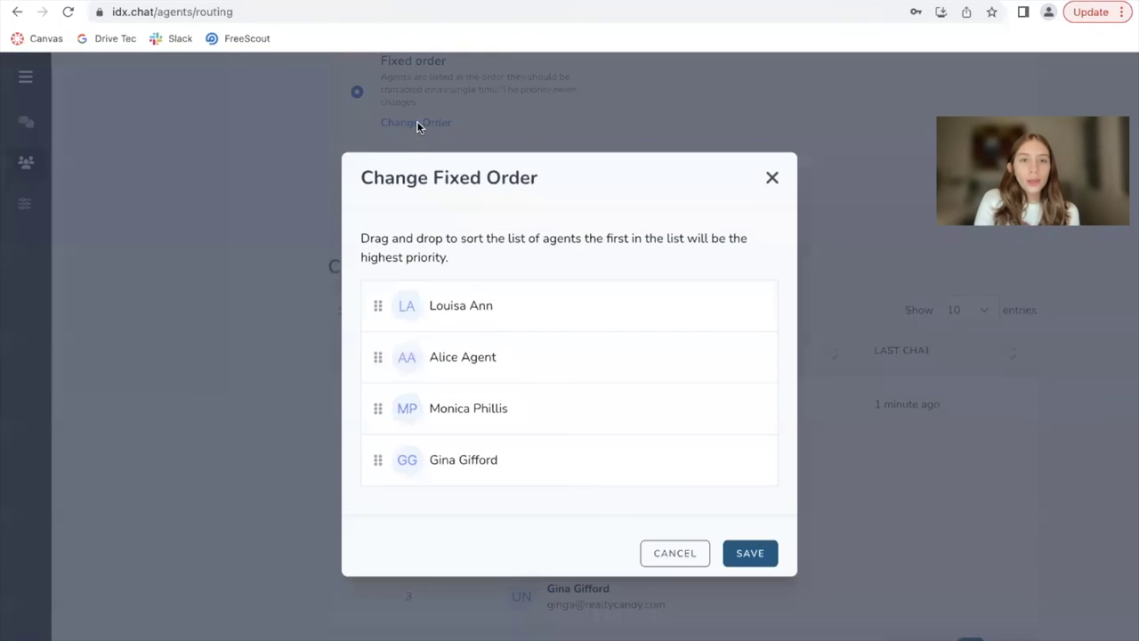
pyautogui.moveTo(460, 303); pyautogui.dragTo(463, 383)
pyautogui.moveTo(466, 463); pyautogui.dragTo(459, 299)
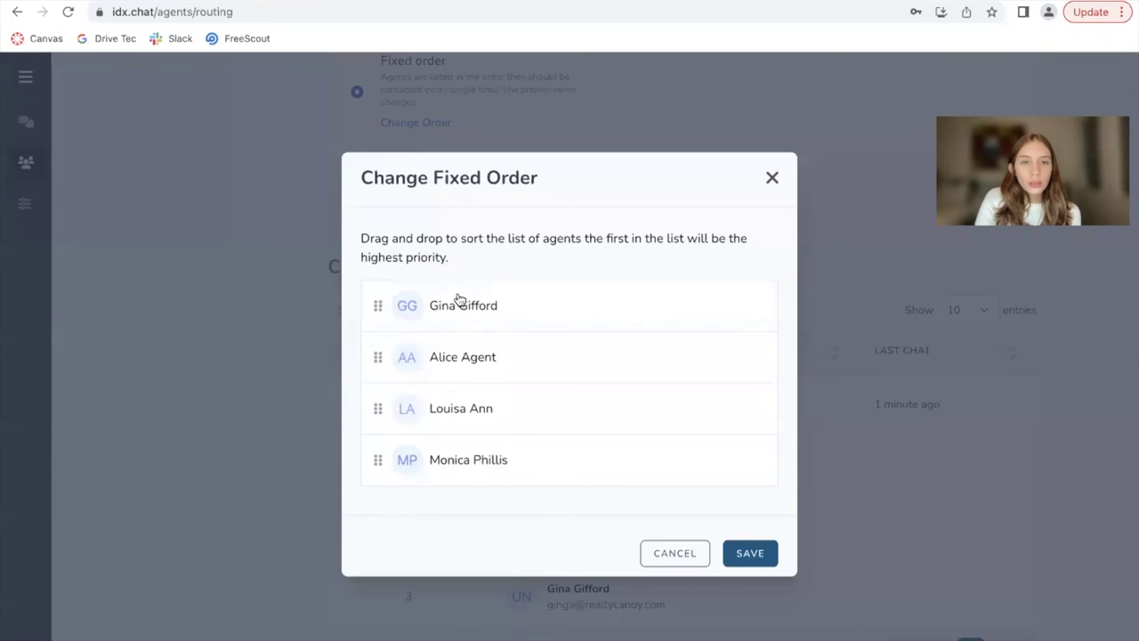
pyautogui.click(750, 555)
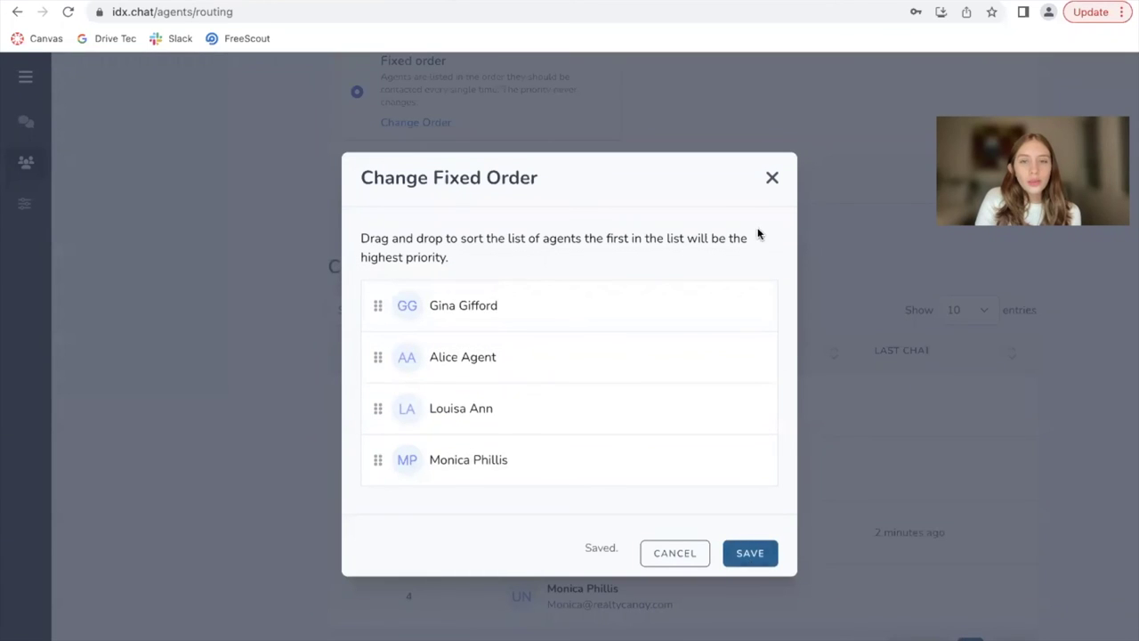
pyautogui.click(771, 178)
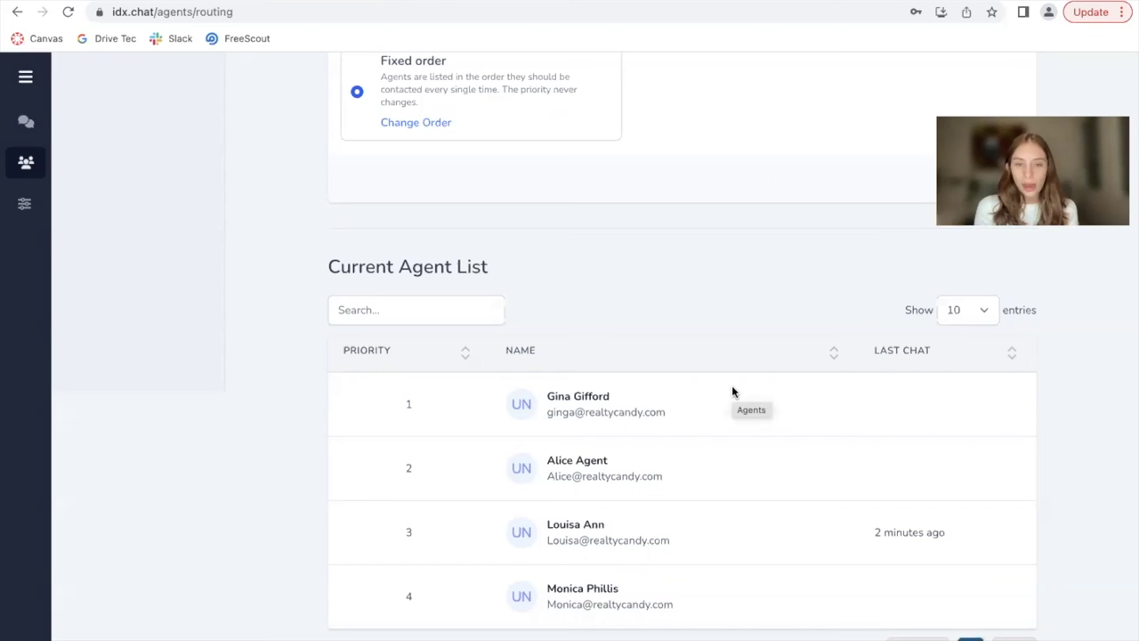
pyautogui.scroll(3, 704, 271)
pyautogui.scroll(-3, 703, 274)
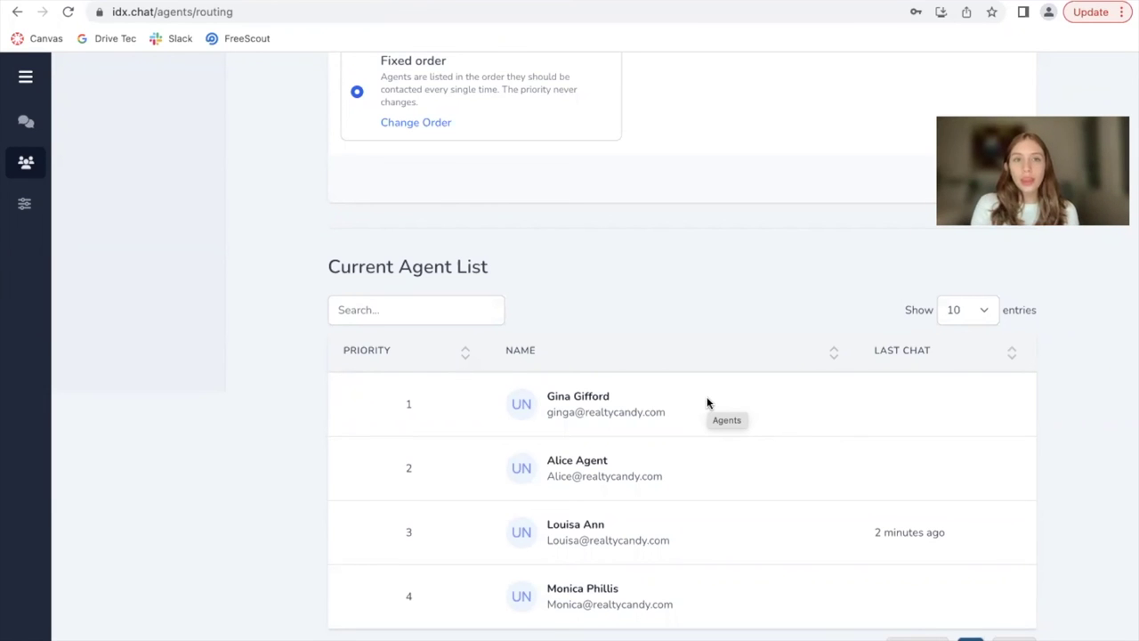
pyautogui.scroll(3, 708, 403)
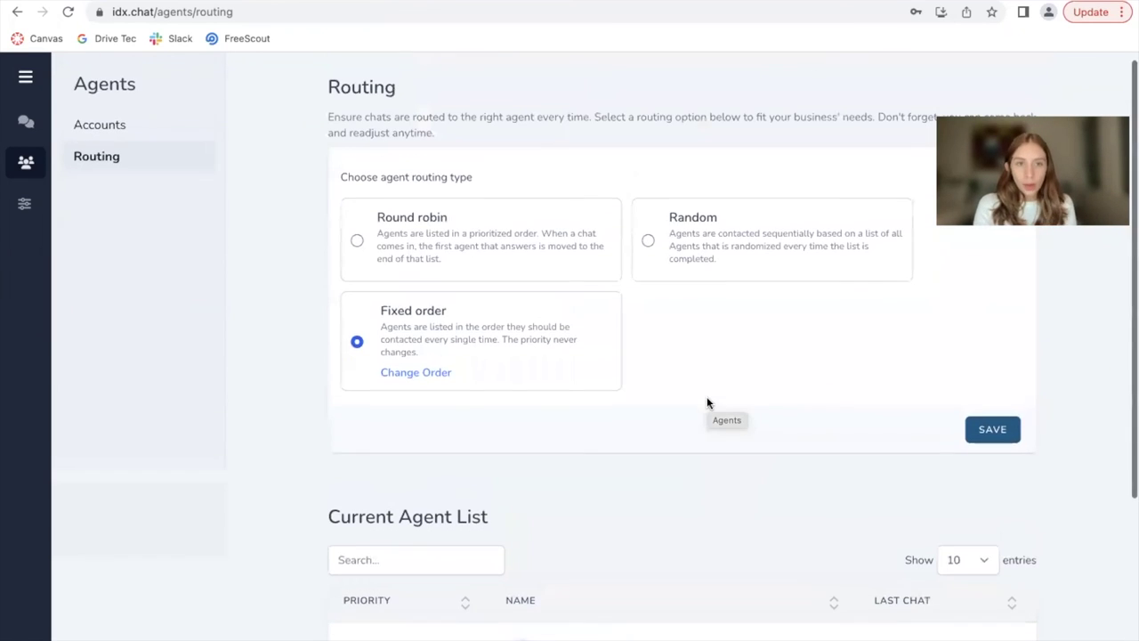
# Change the agent routing type from Fixed order to Round robin and review the agent priority list
pyautogui.click(510, 238)
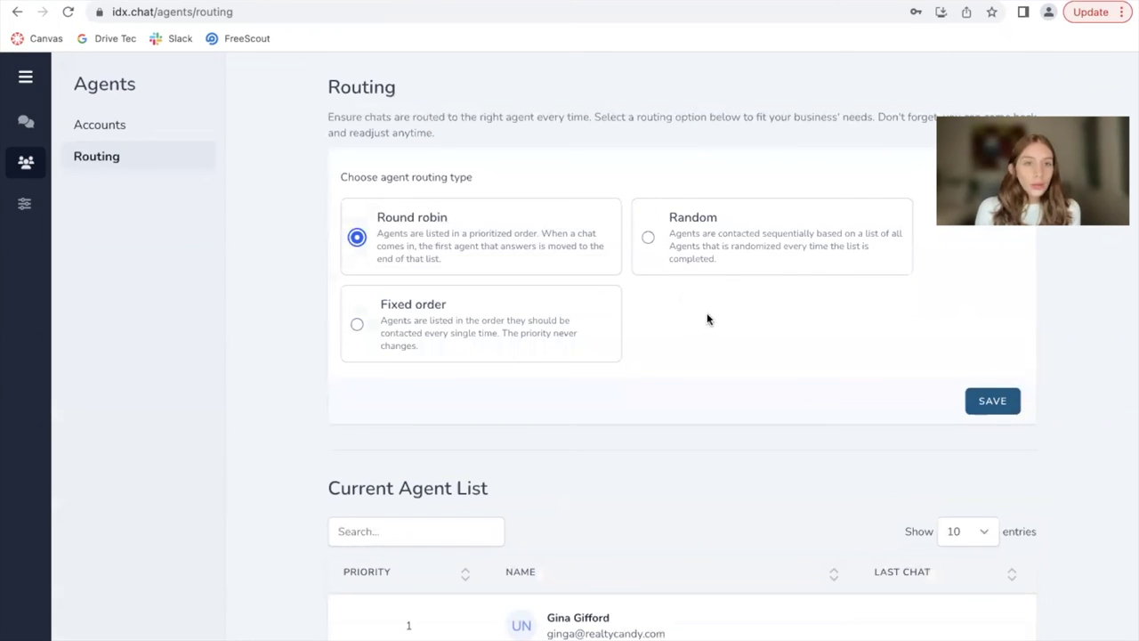
pyautogui.scroll(-1, 709, 322)
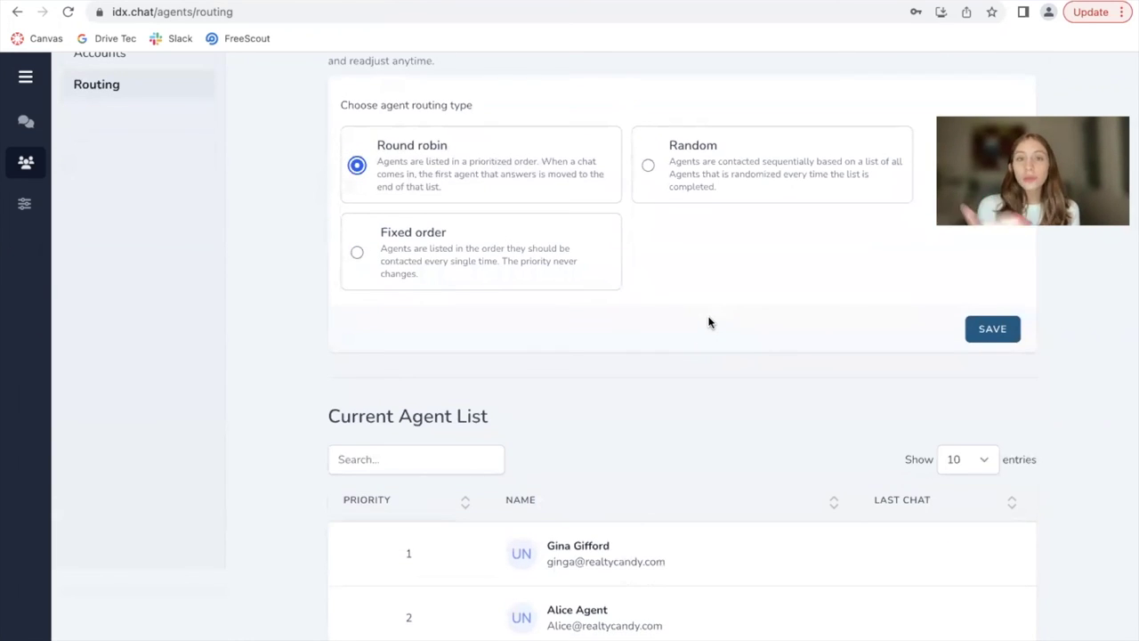
pyautogui.scroll(-2, 709, 322)
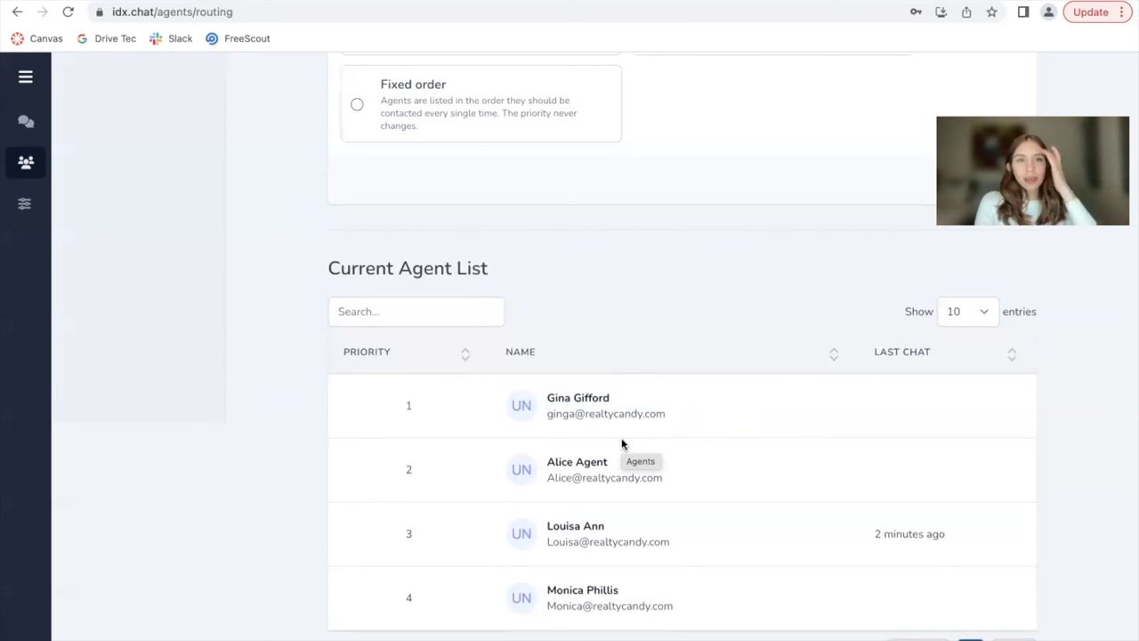
pyautogui.scroll(3, 621, 443)
# Choose Random as the routing type, then return to the Agents Accounts list
pyautogui.click(719, 218)
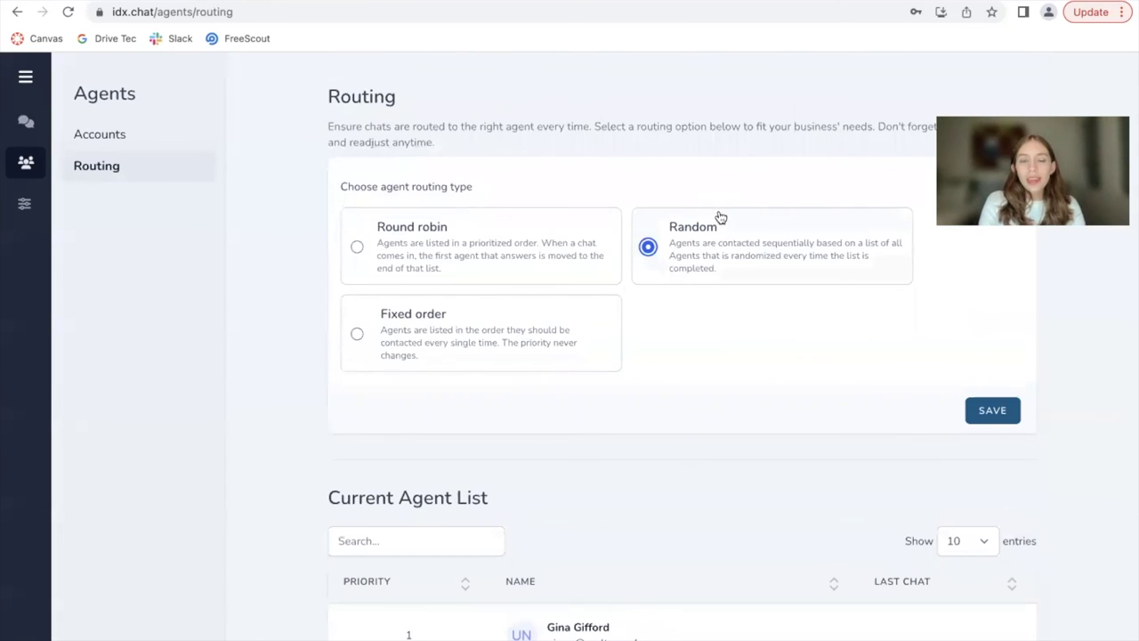
pyautogui.scroll(-3, 727, 337)
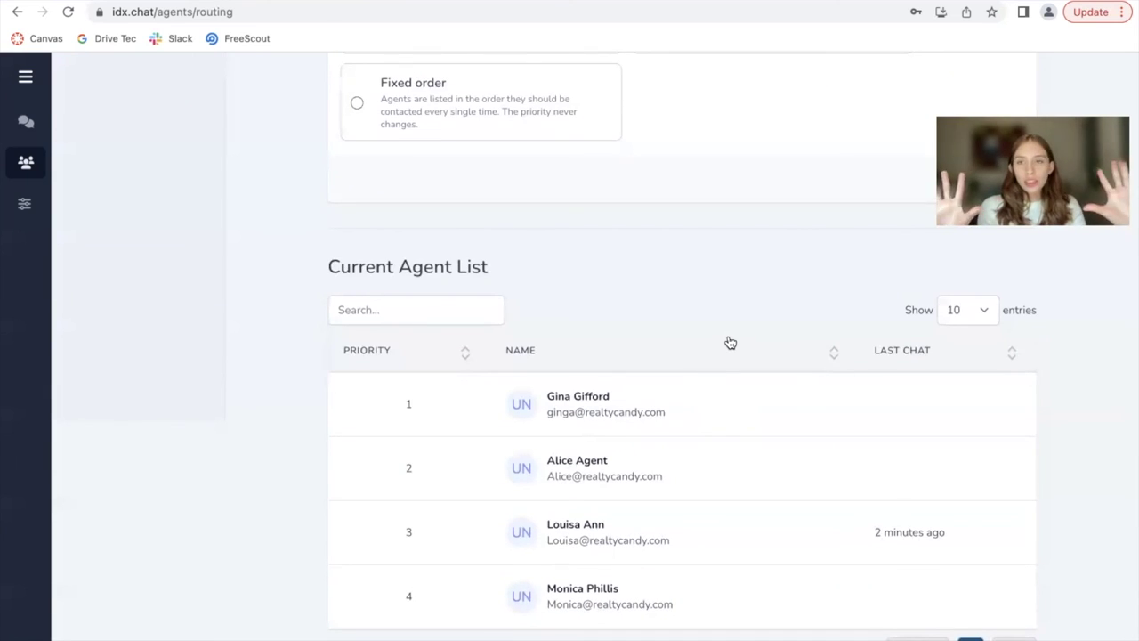
pyautogui.scroll(3, 730, 343)
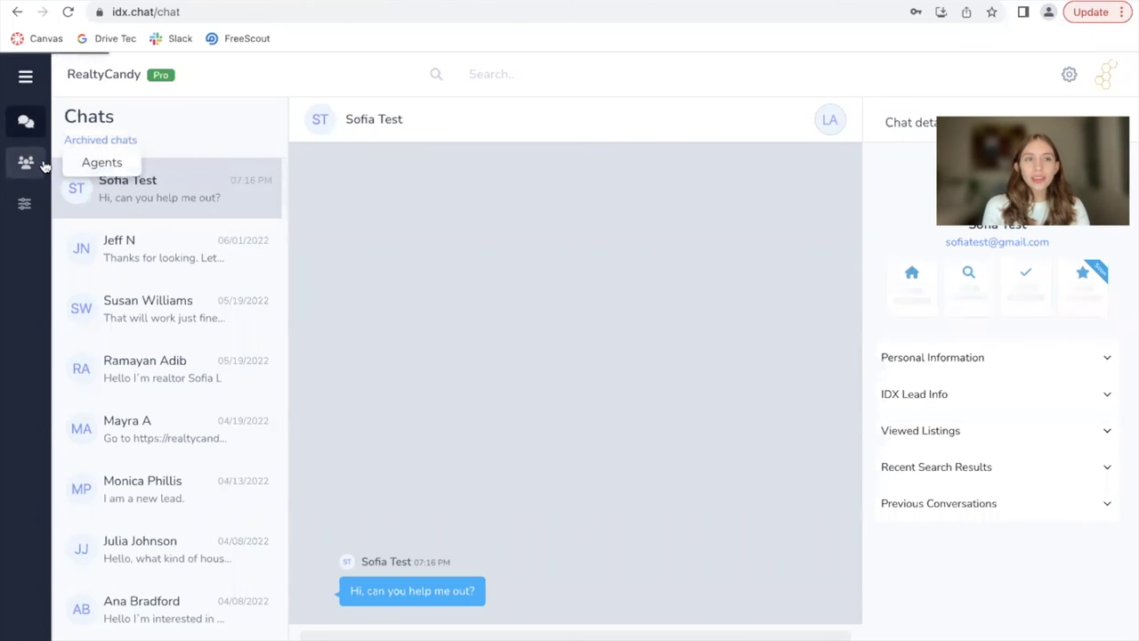
pyautogui.click(26, 163)
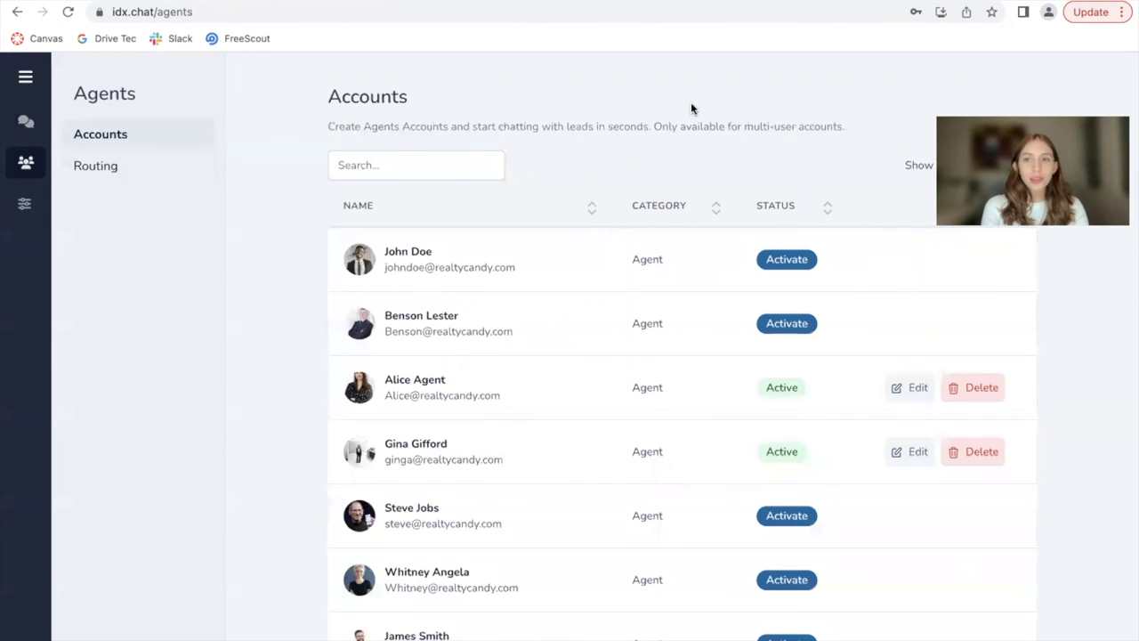